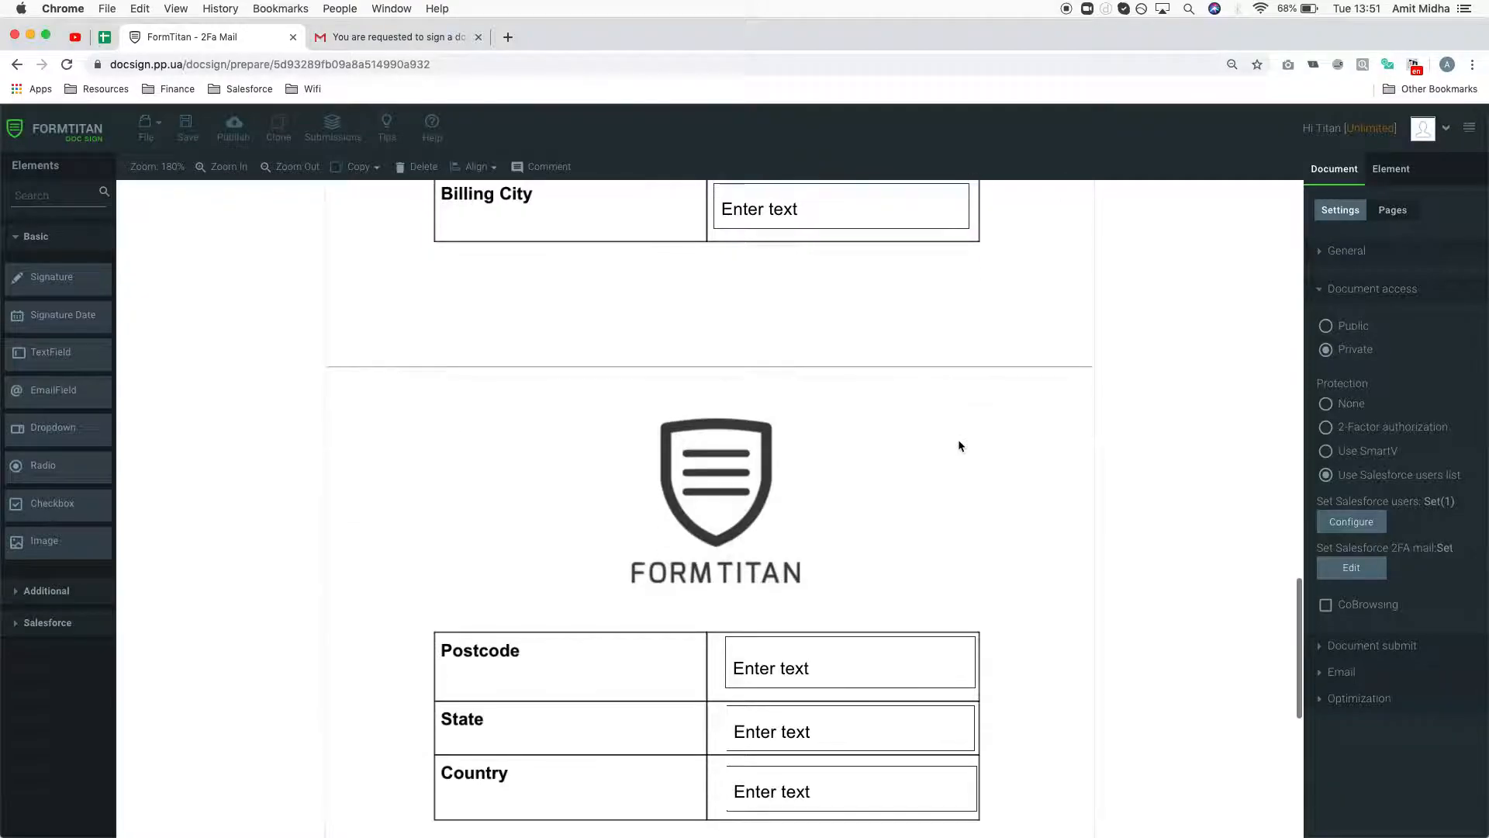
- Delete the document's only Salesforce user, re-add the first Salesforce user, and apply the list as Set(1)
scroll(959, 444, up, 12)
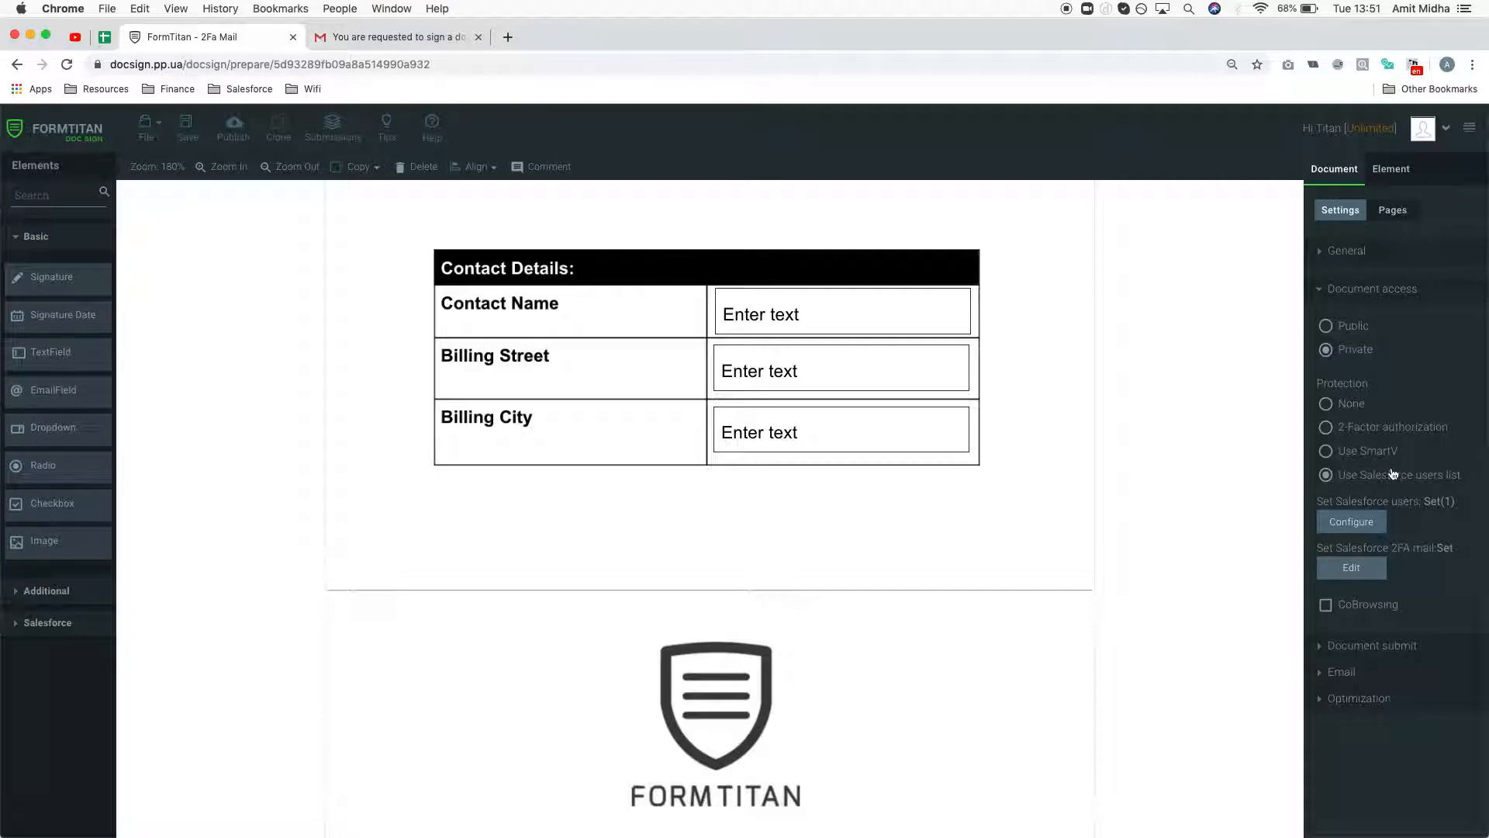
click(1354, 522)
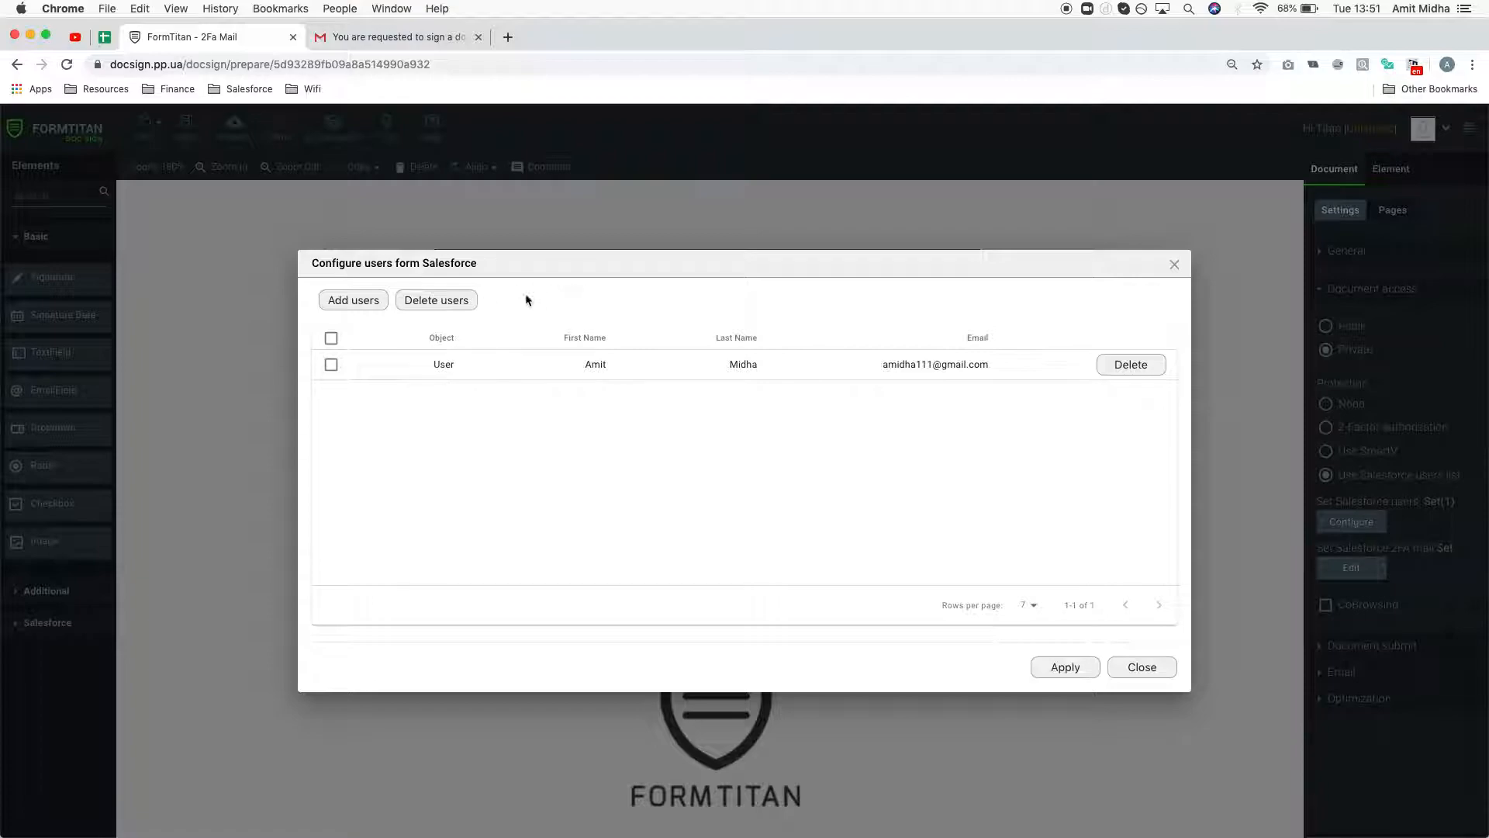
click(1147, 369)
click(354, 473)
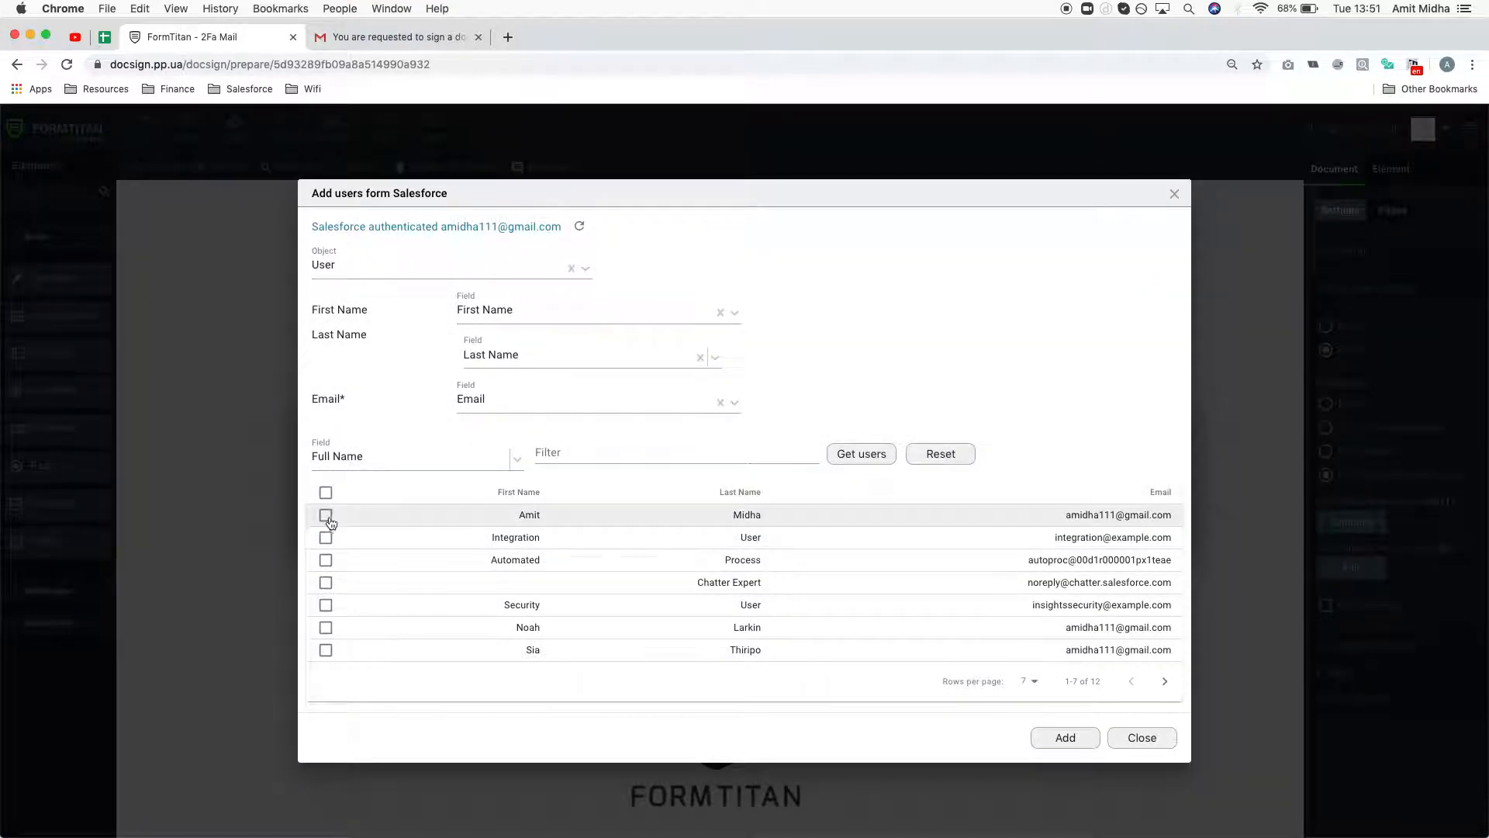
click(327, 516)
click(1055, 739)
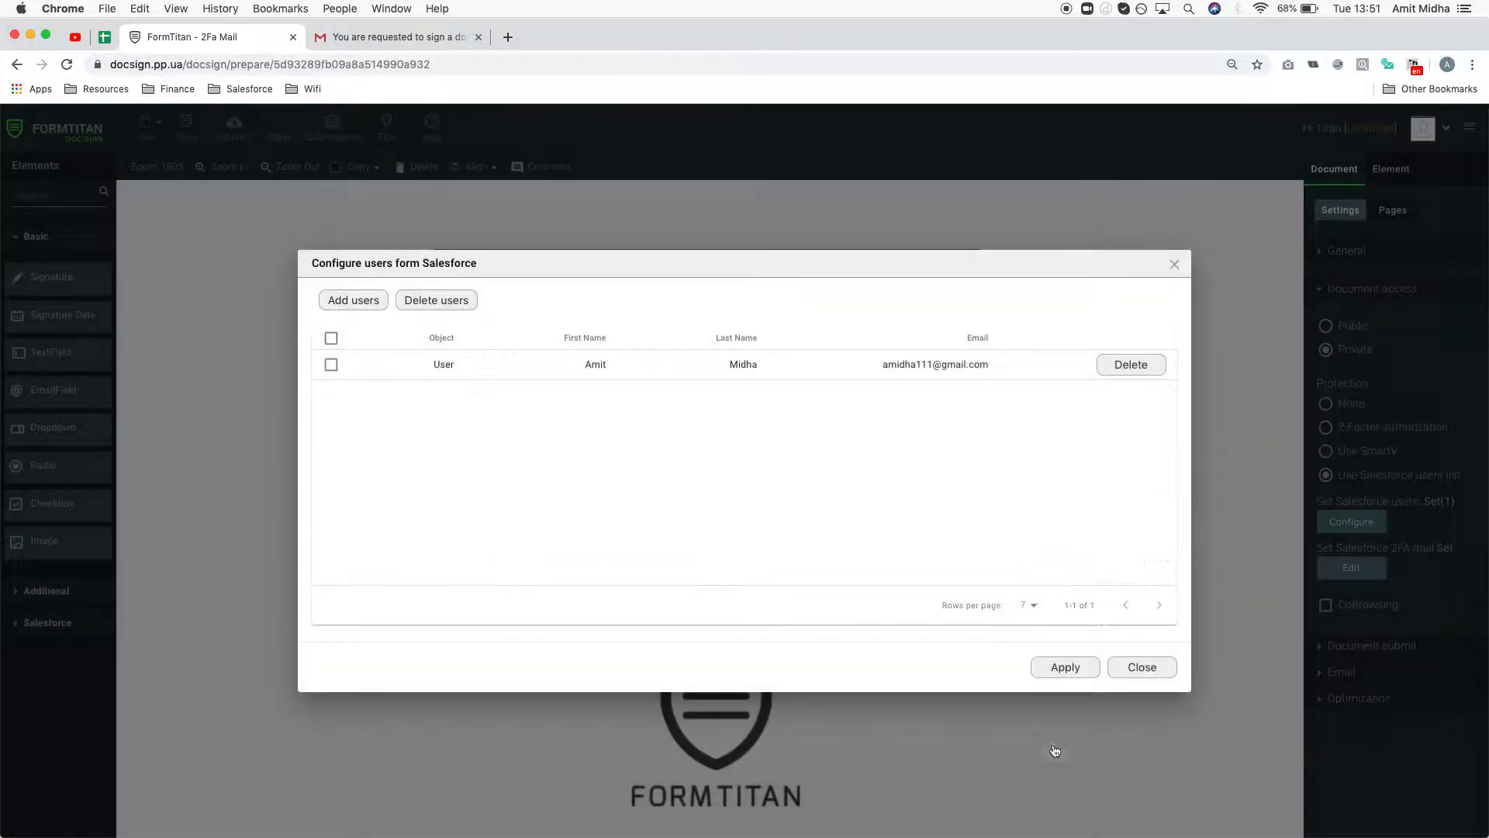
click(331, 364)
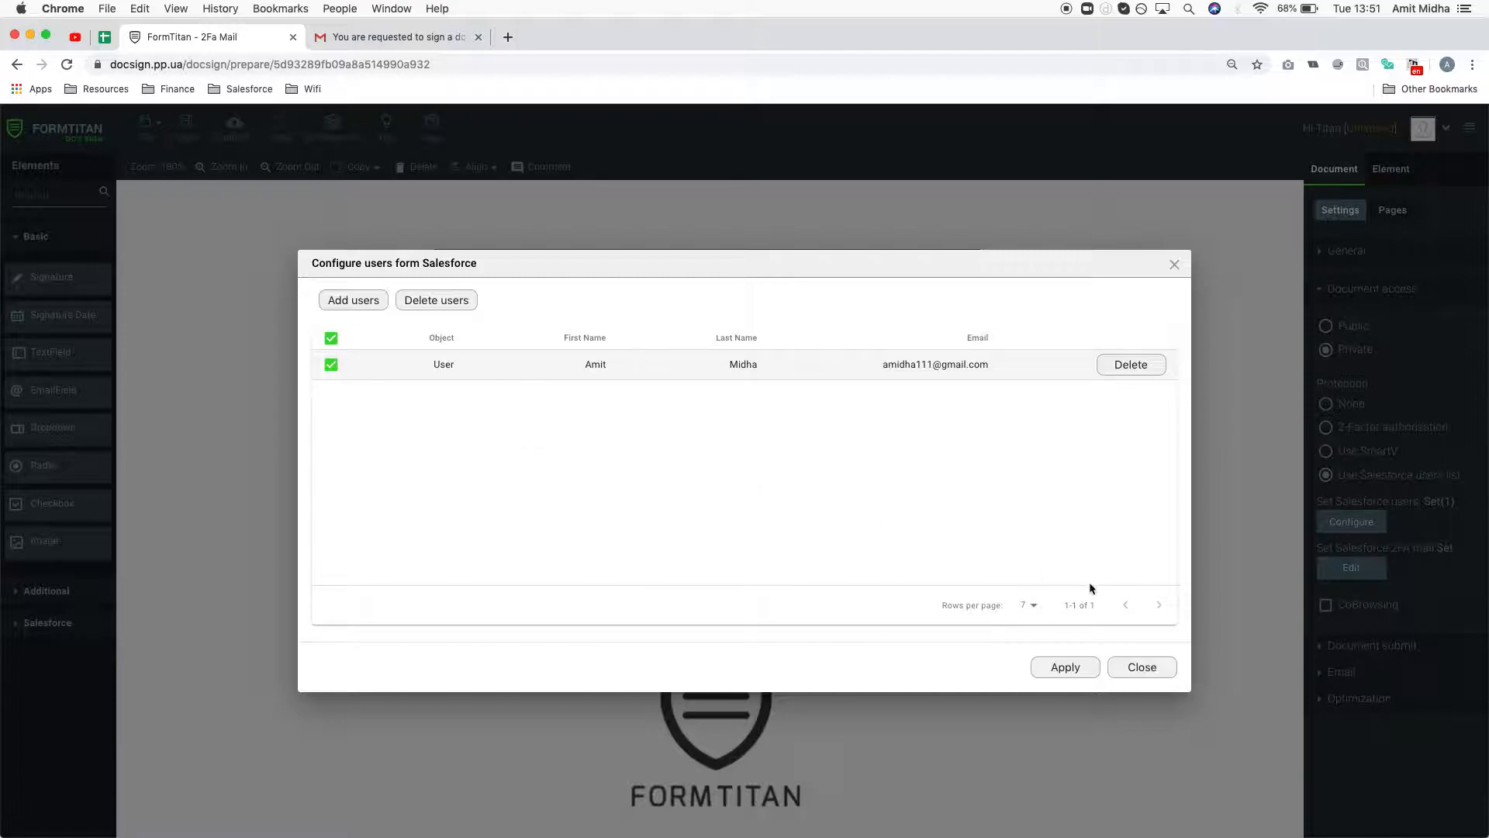
click(1067, 668)
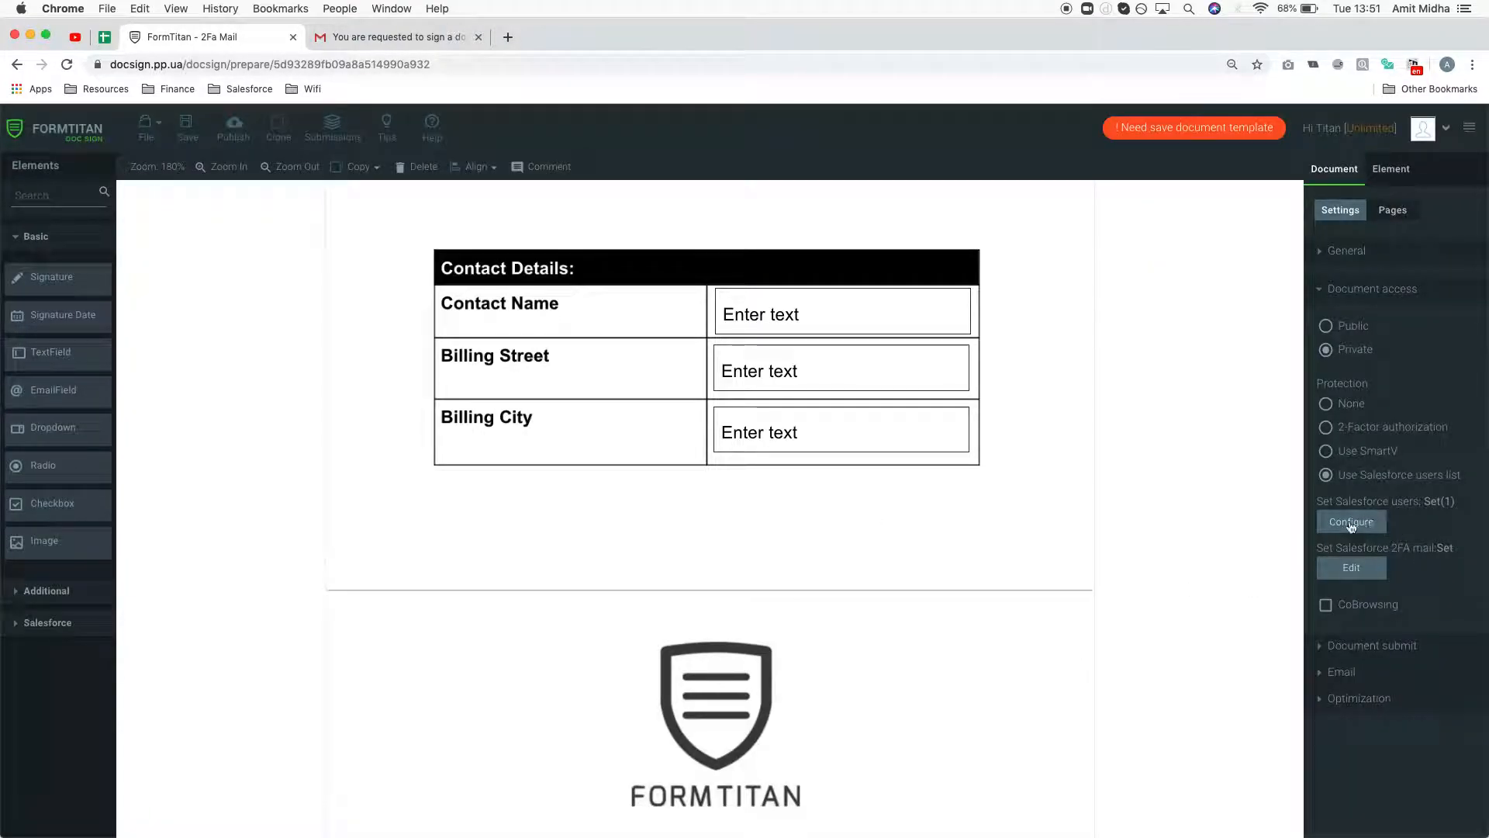
- Turn on HTML mode for the Salesforce 2FA email and make its message 24pt navy text
click(1366, 574)
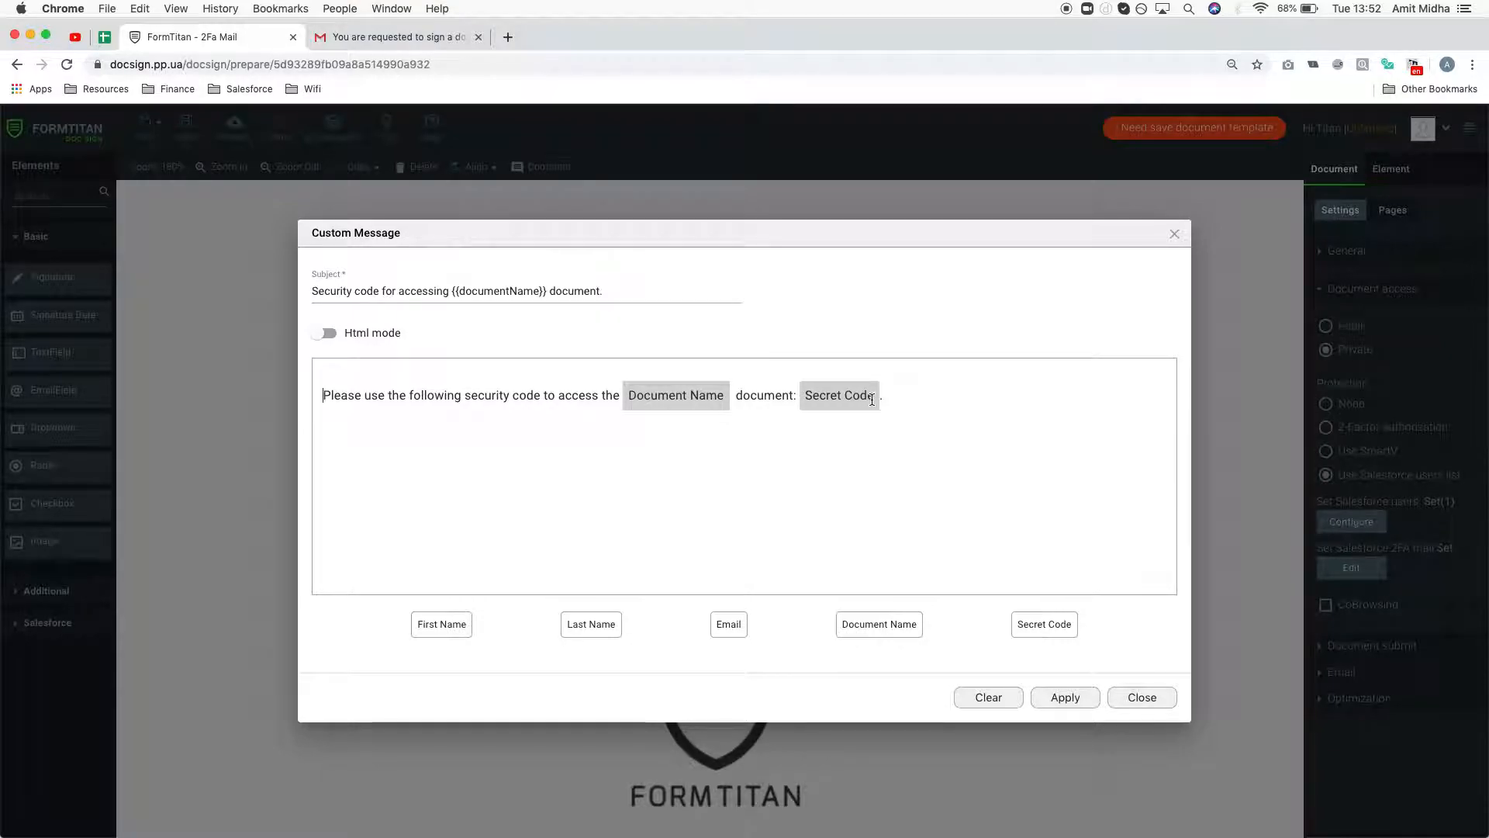
click(328, 336)
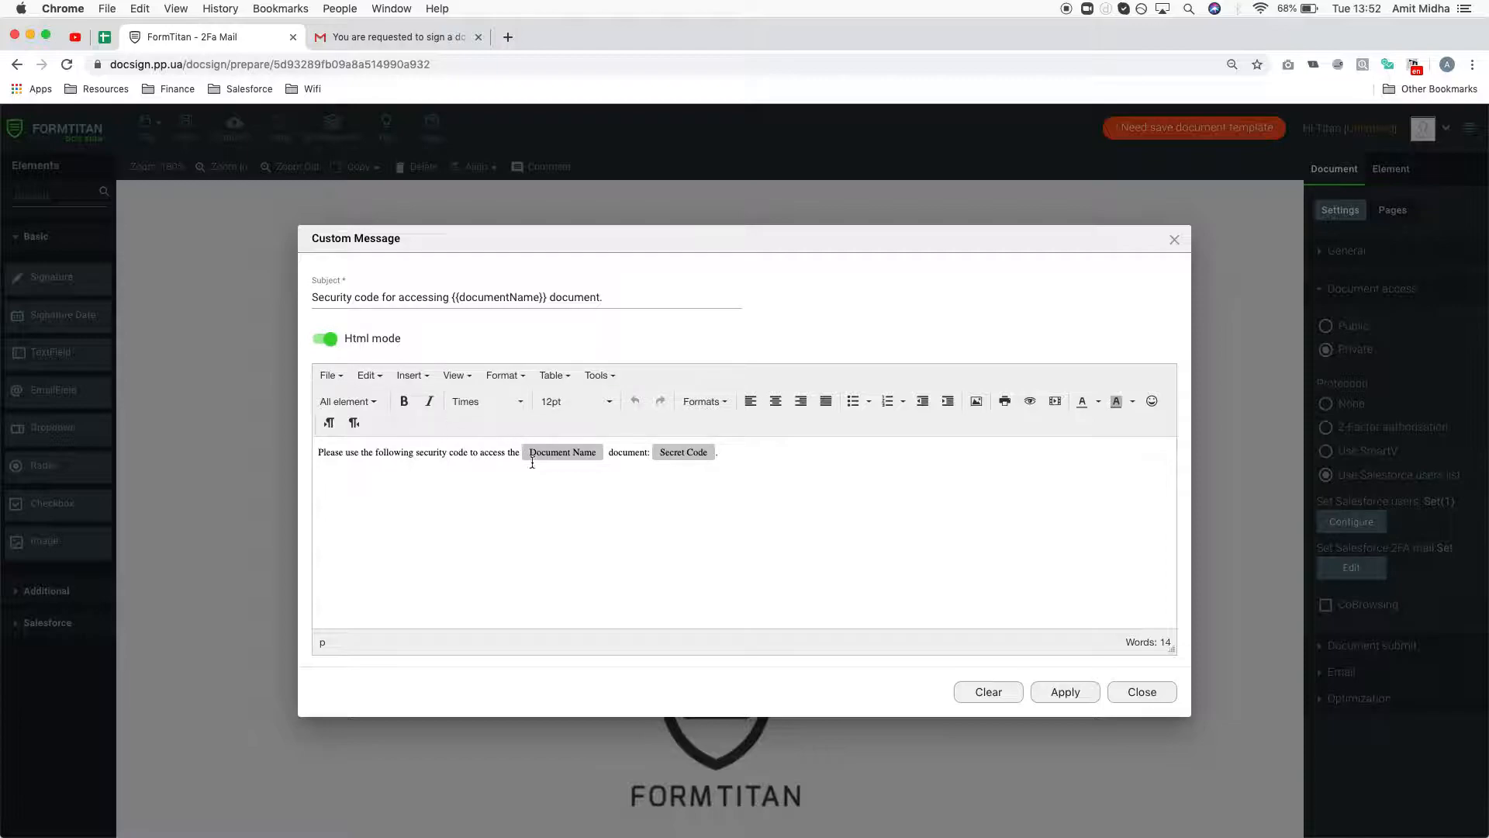
drag(777, 462, 252, 444)
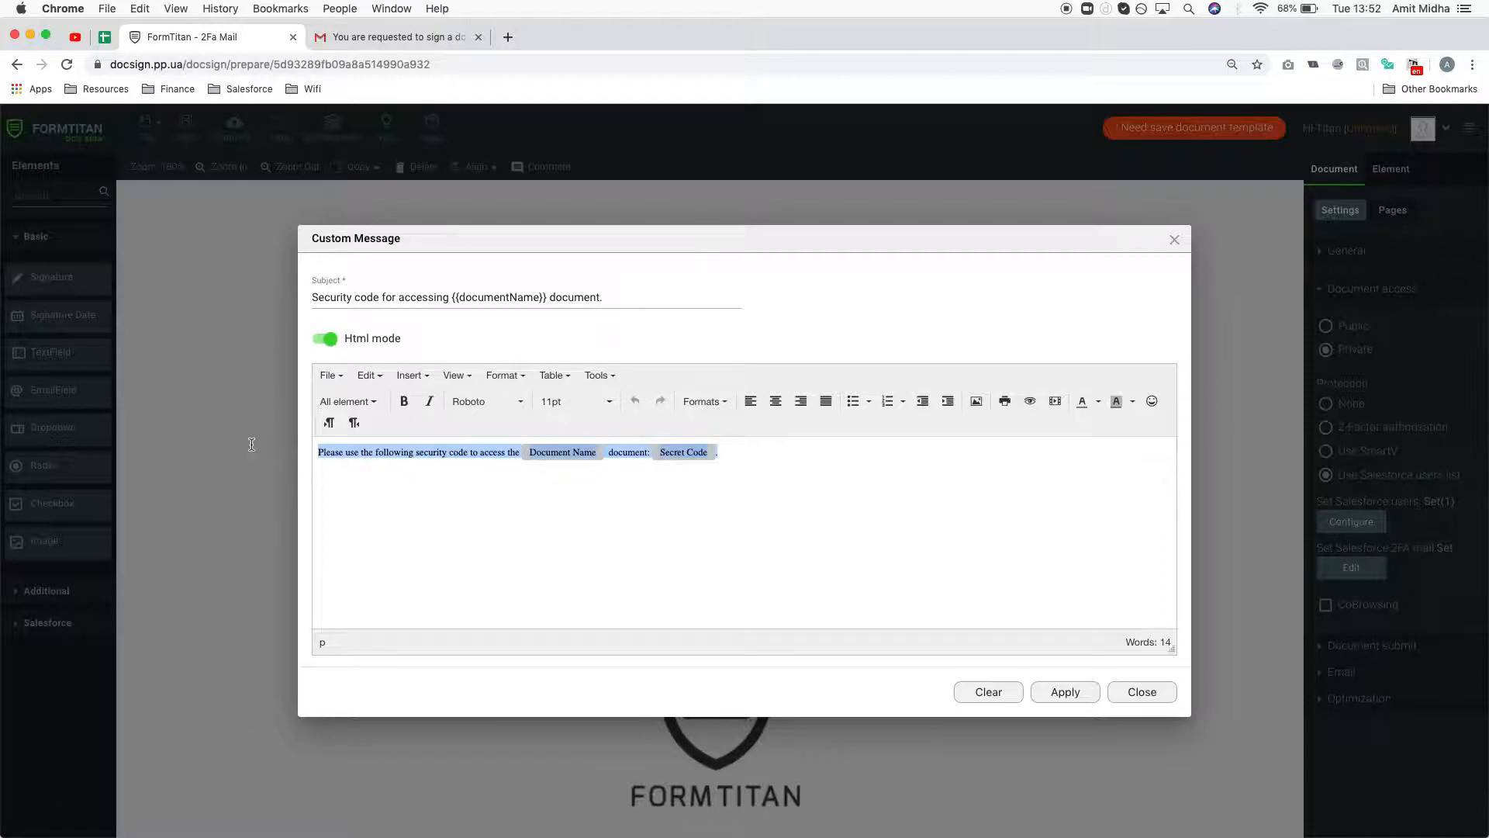
click(610, 403)
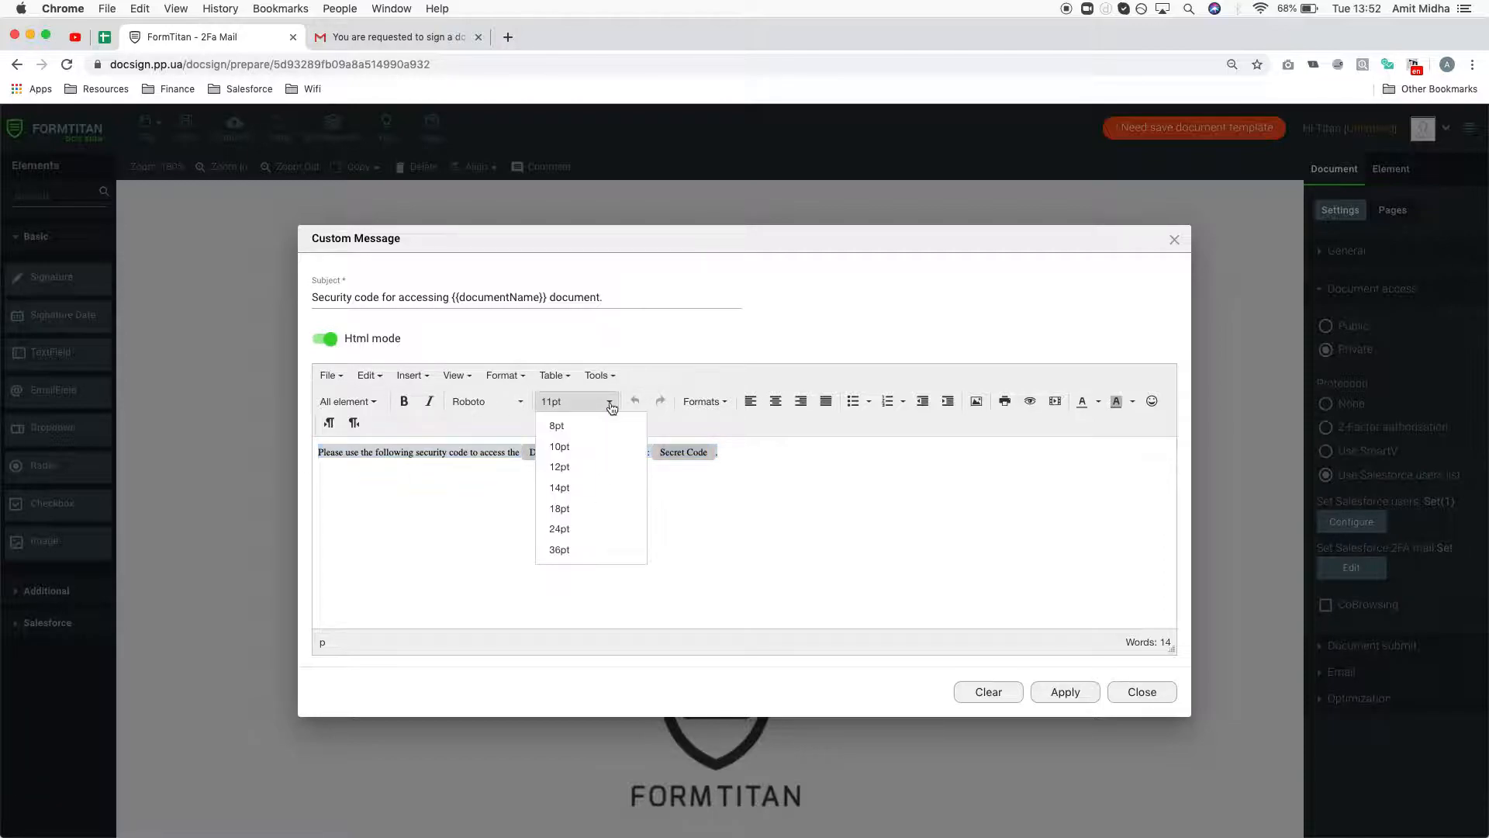
click(593, 527)
click(612, 532)
drag(597, 532, 207, 384)
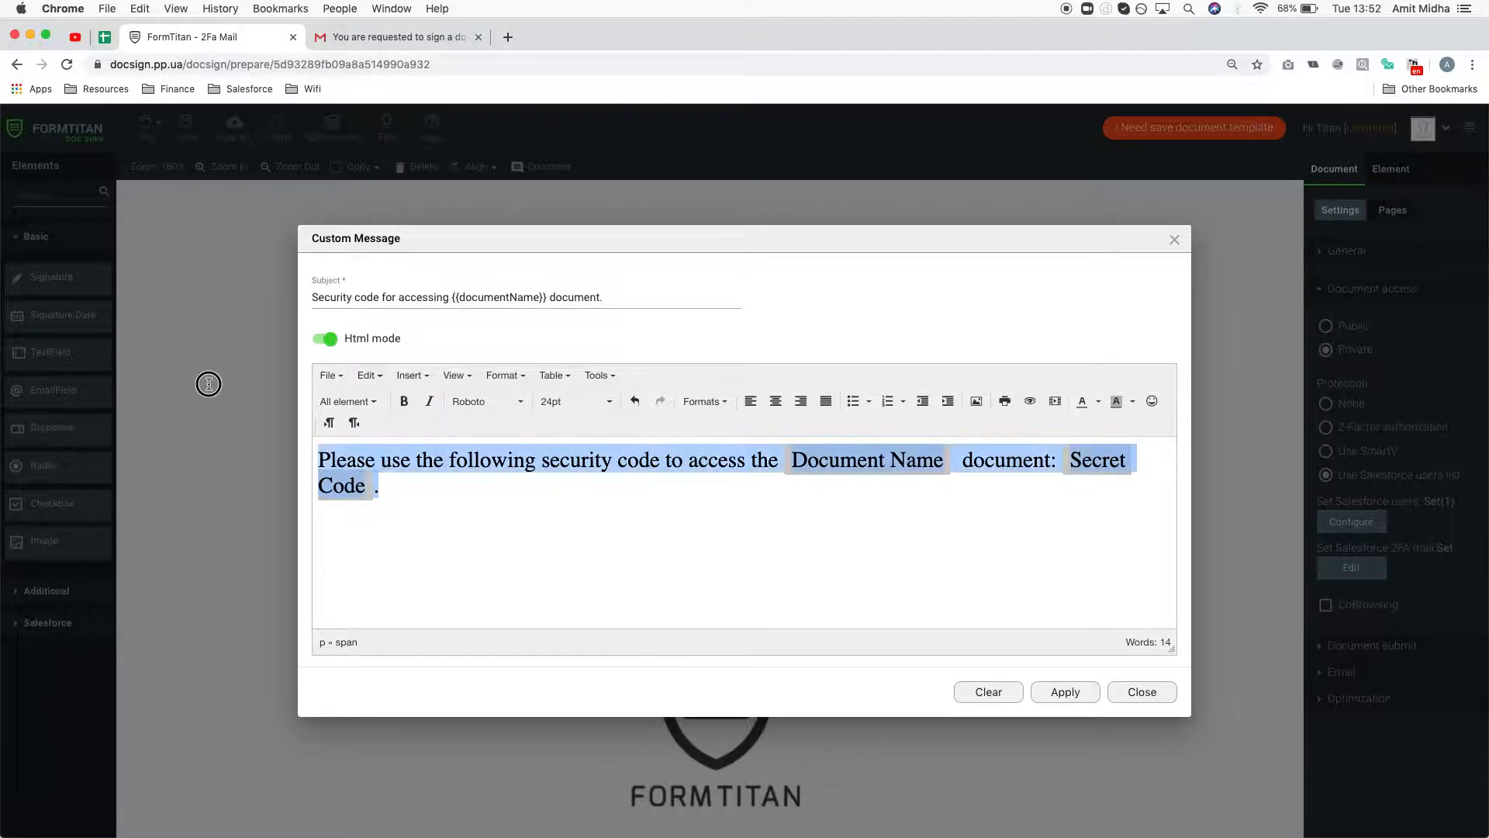
click(1098, 401)
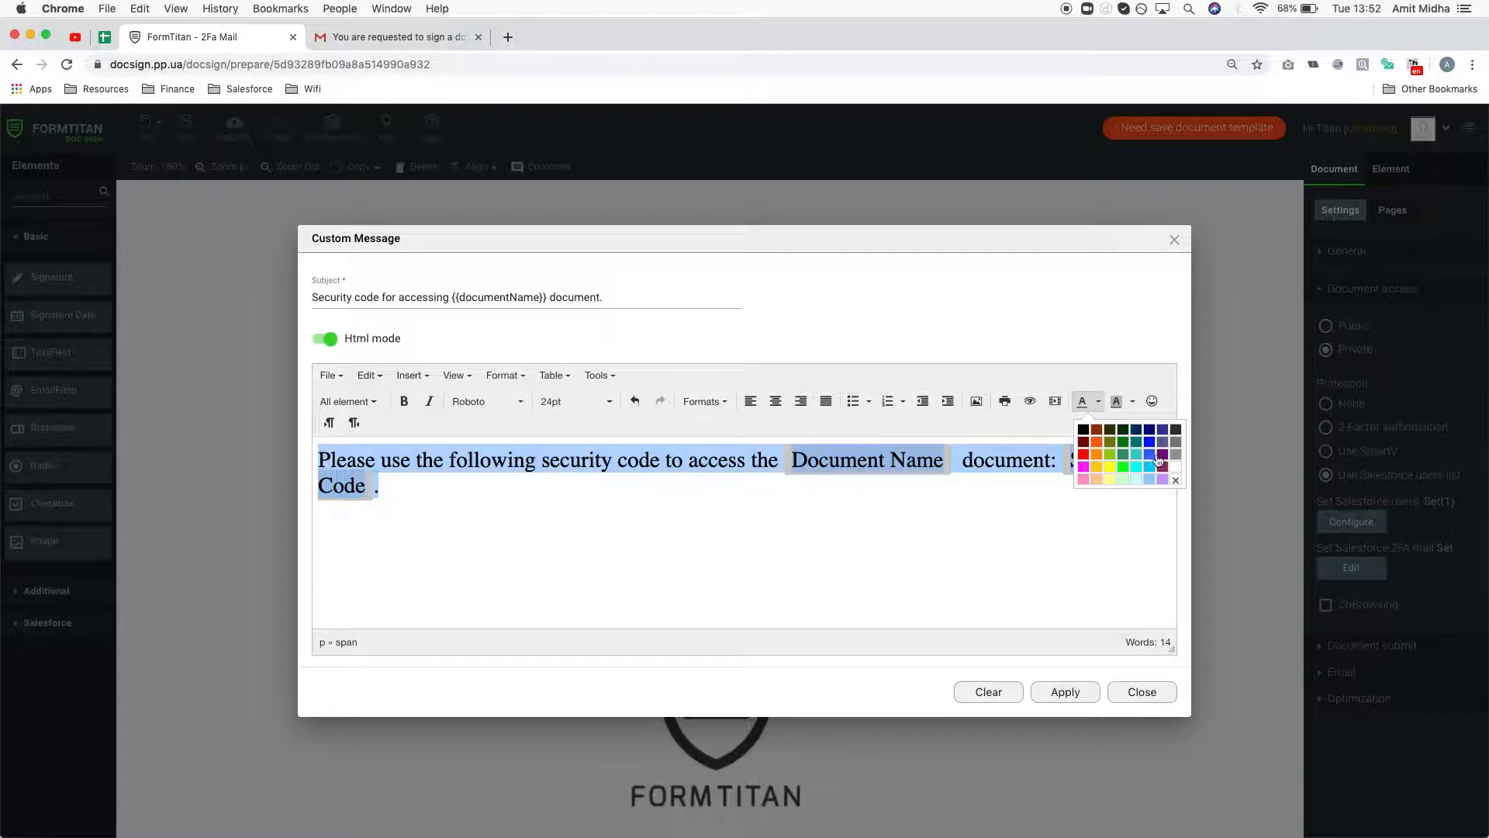
click(1150, 431)
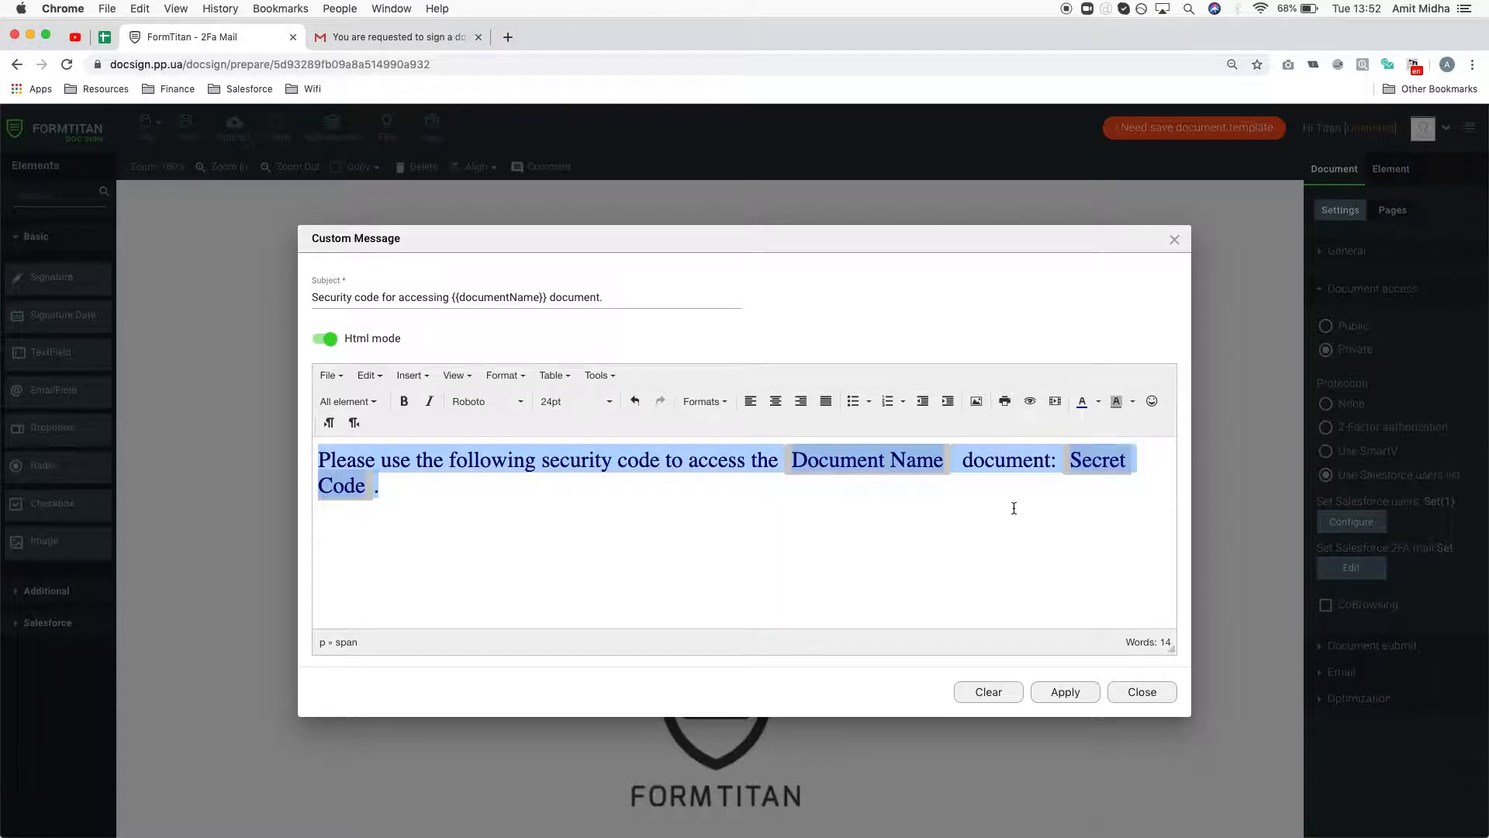
- Append the 'Thanks Formtitan' sign-off to the message and apply it
click(988, 520)
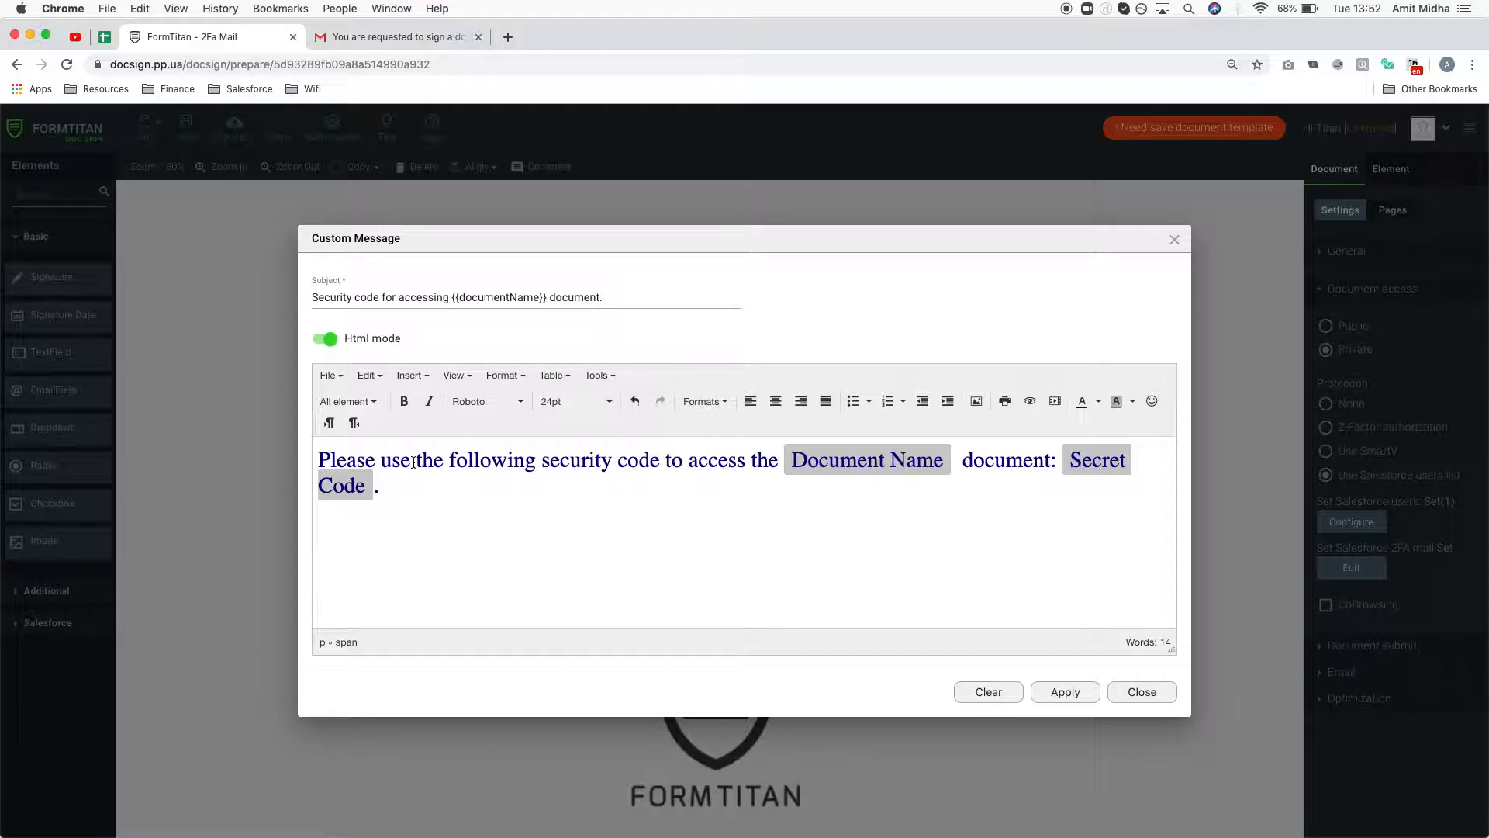
text(hanks)
text(Foi)
text(rmtitan)
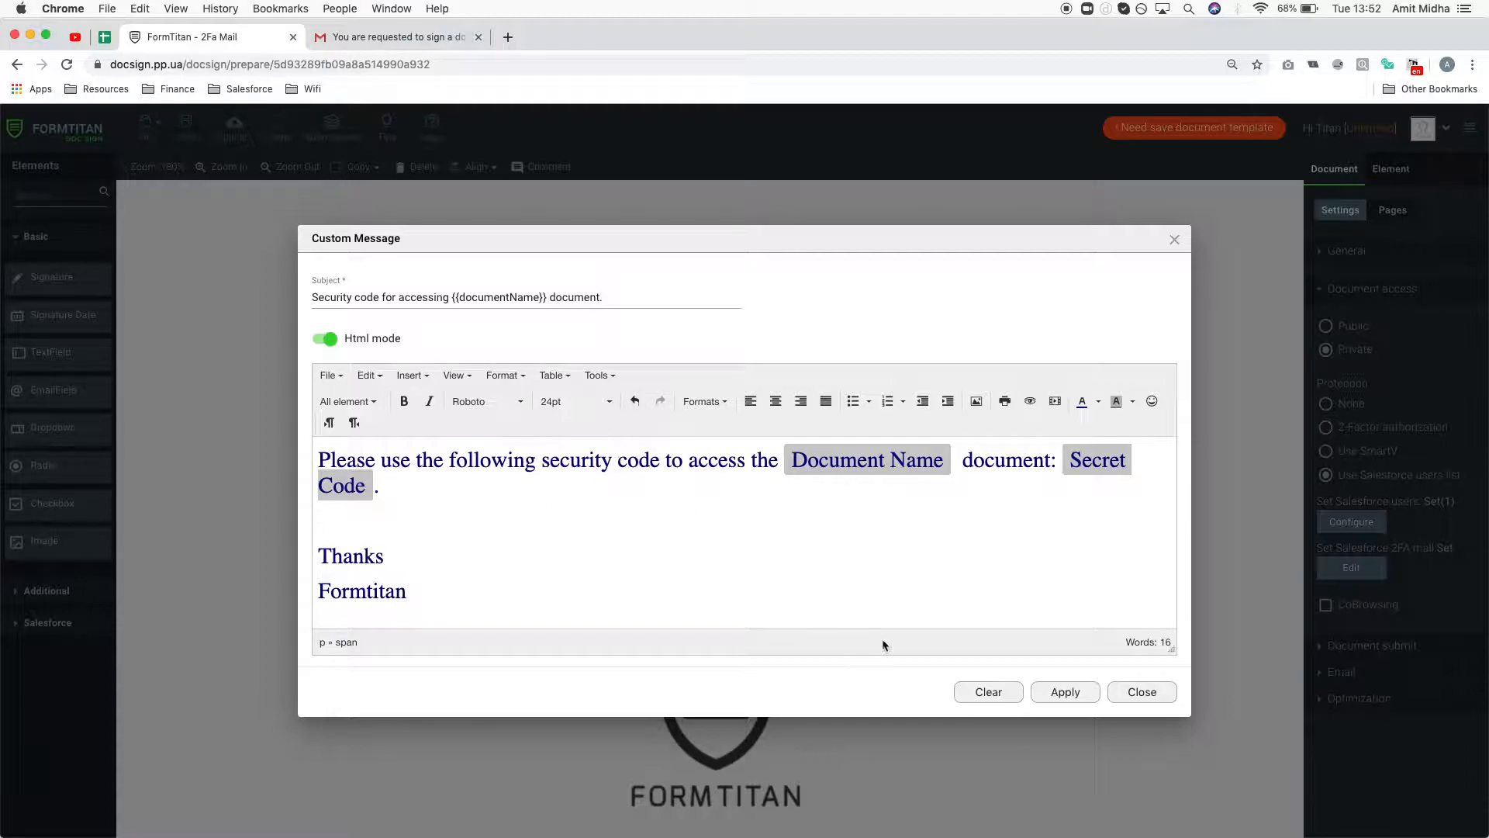
click(1080, 692)
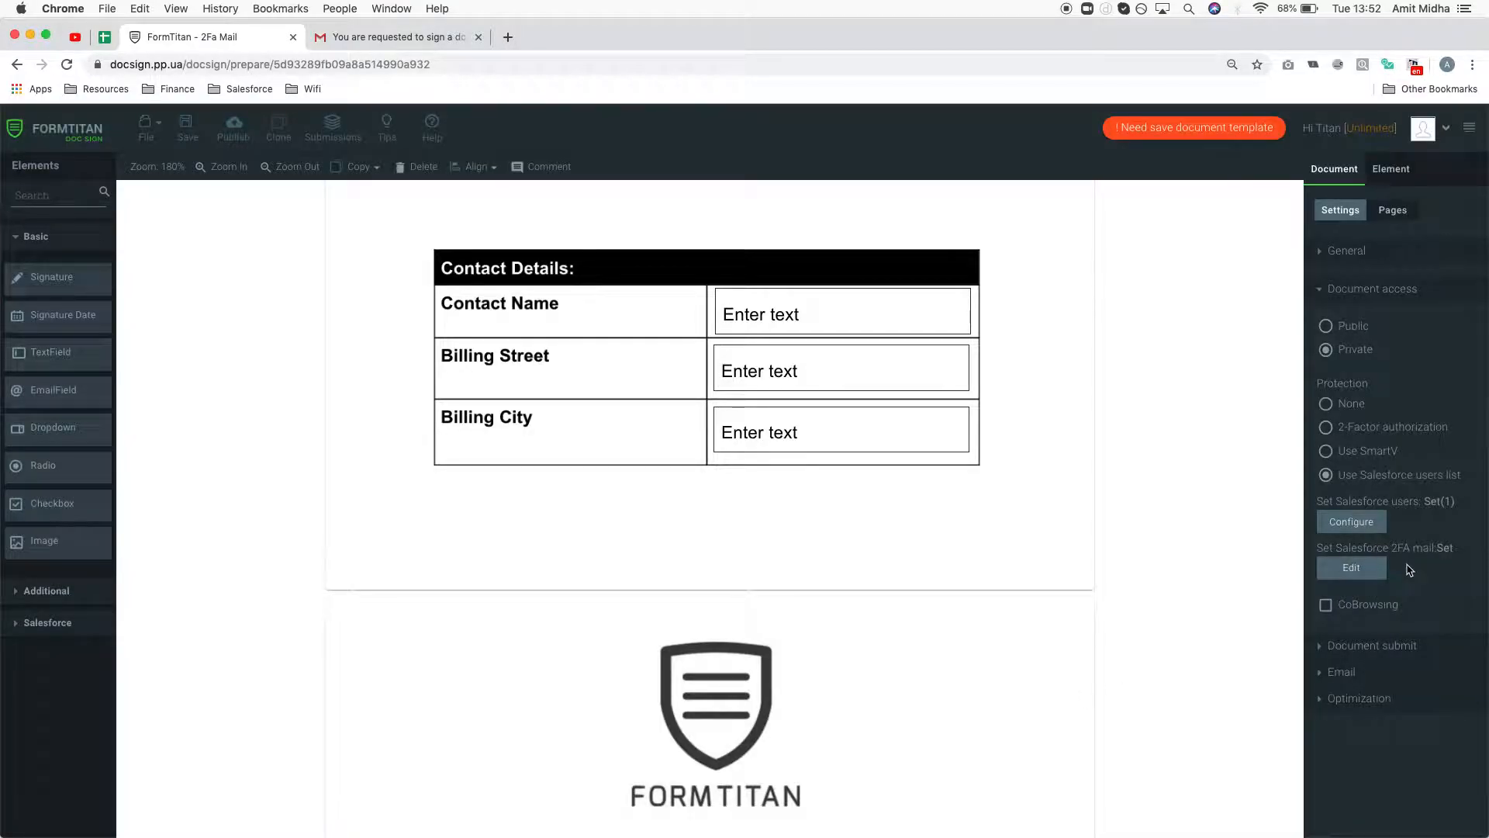
- Check the 2-Factor authorization option and its custom email, then keep Salesforce users list protection
click(1367, 427)
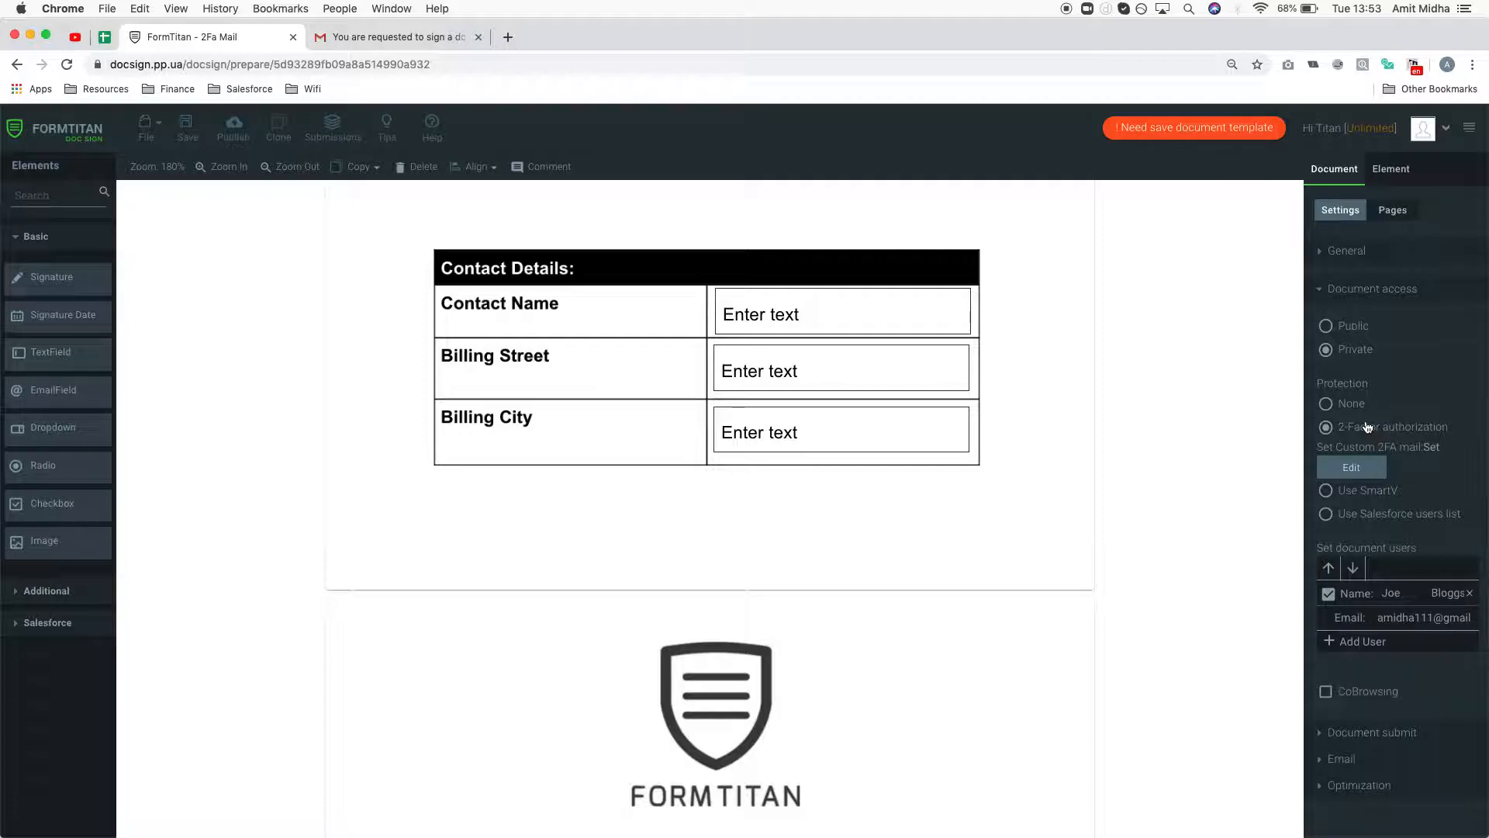
click(1326, 514)
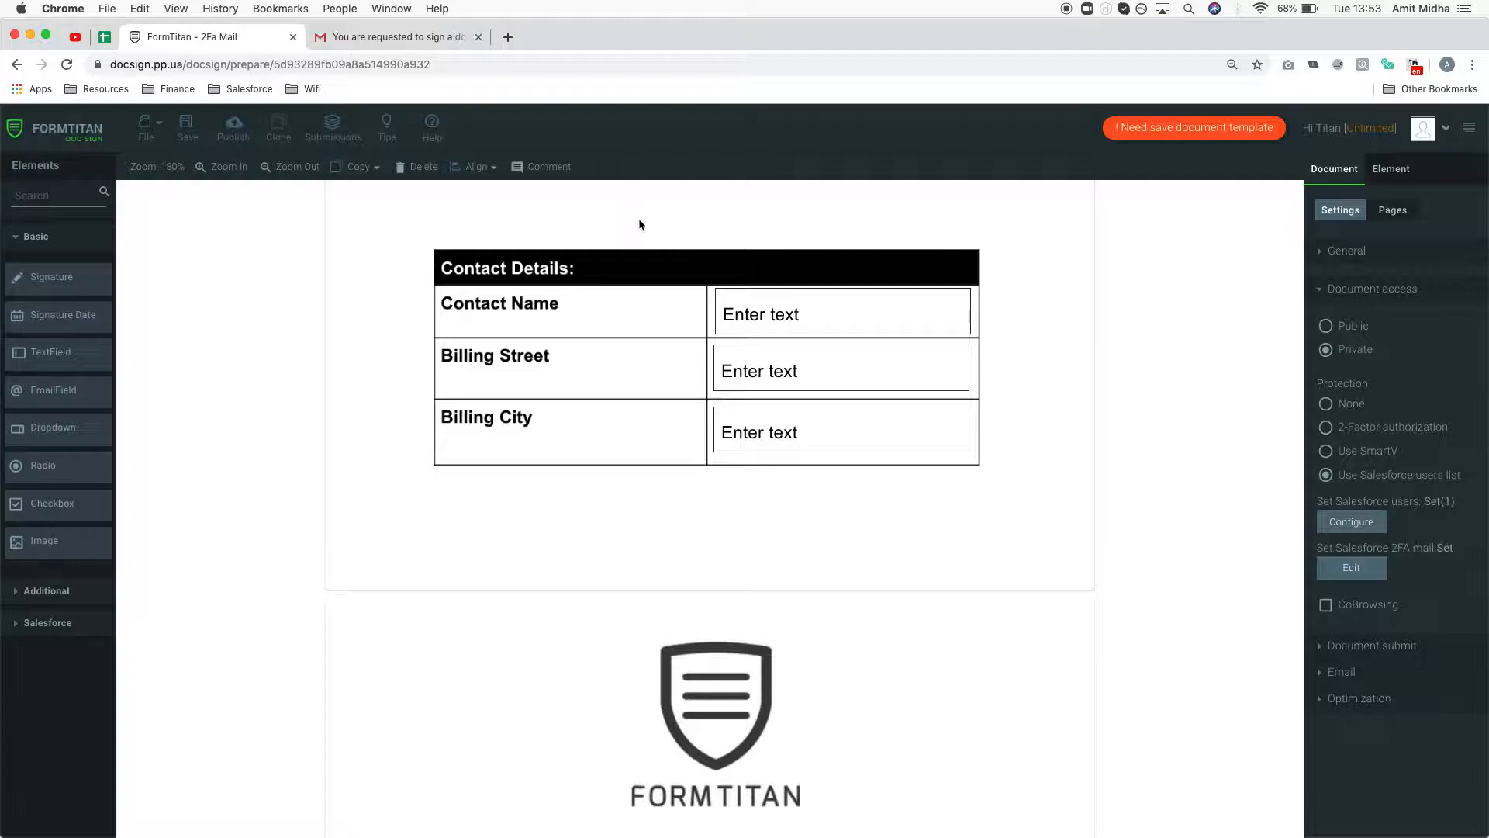
click(1377, 429)
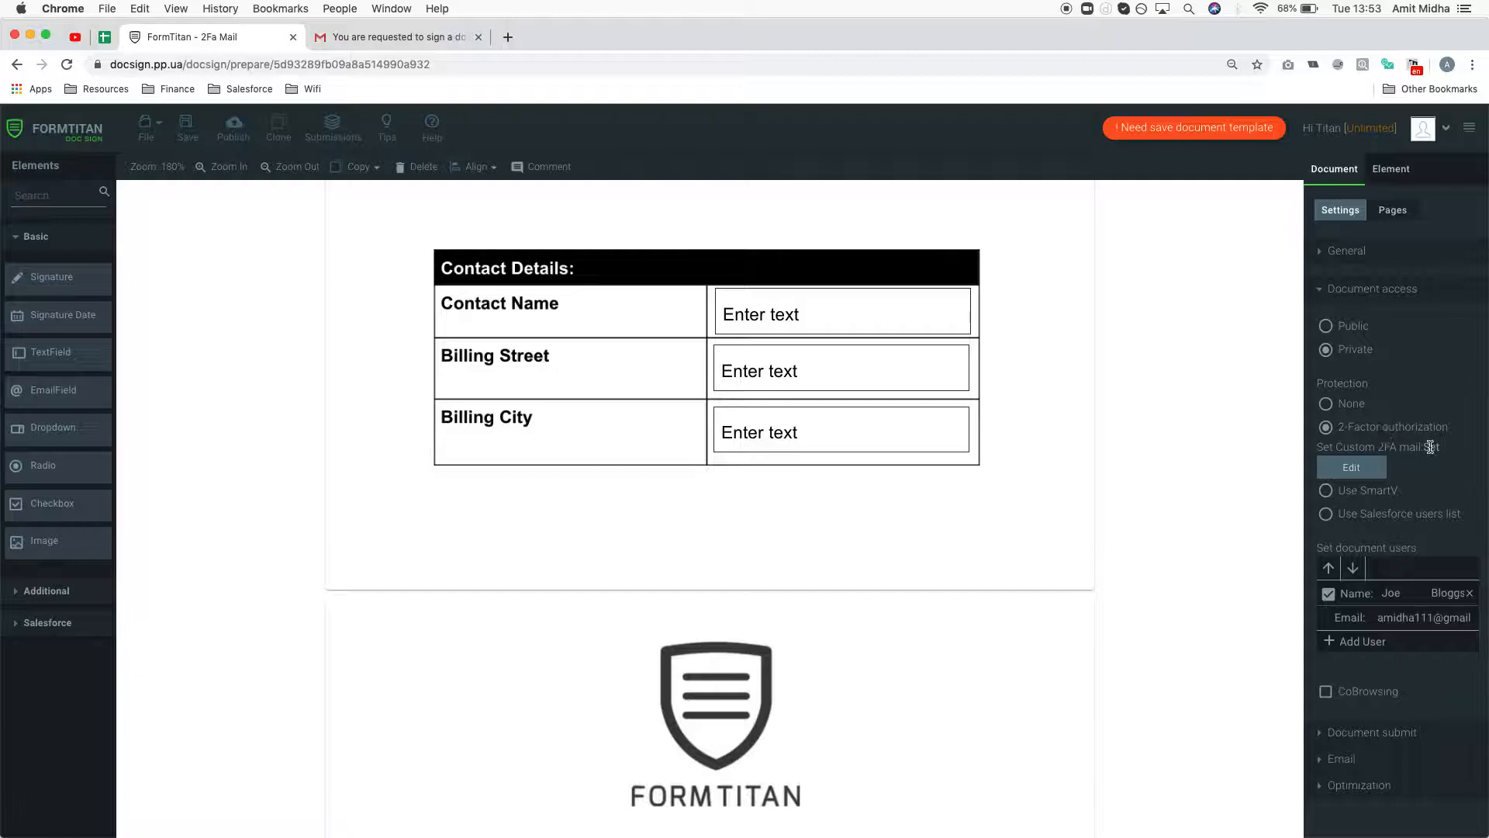
click(1381, 470)
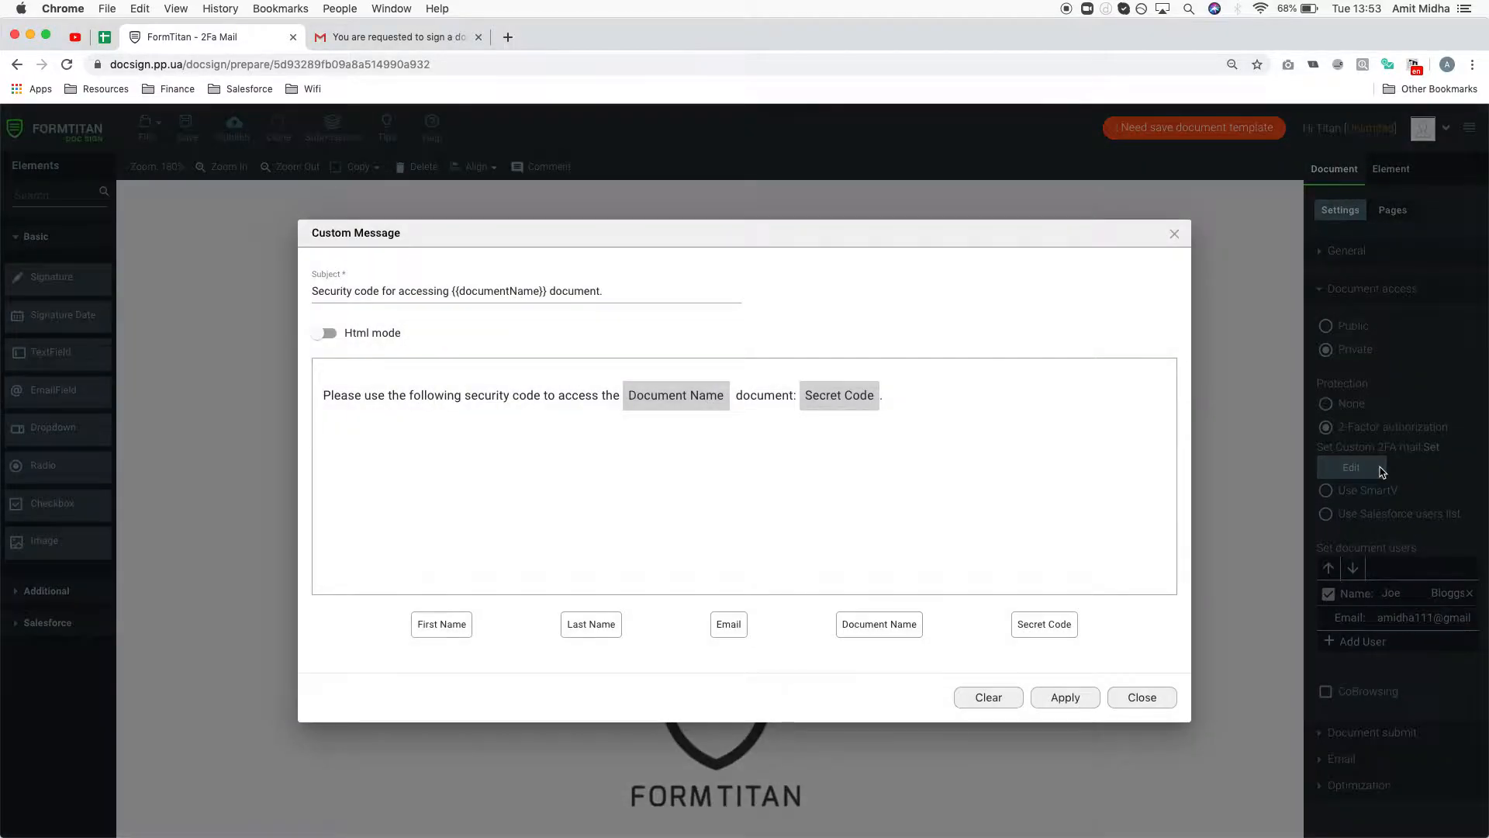
click(1146, 698)
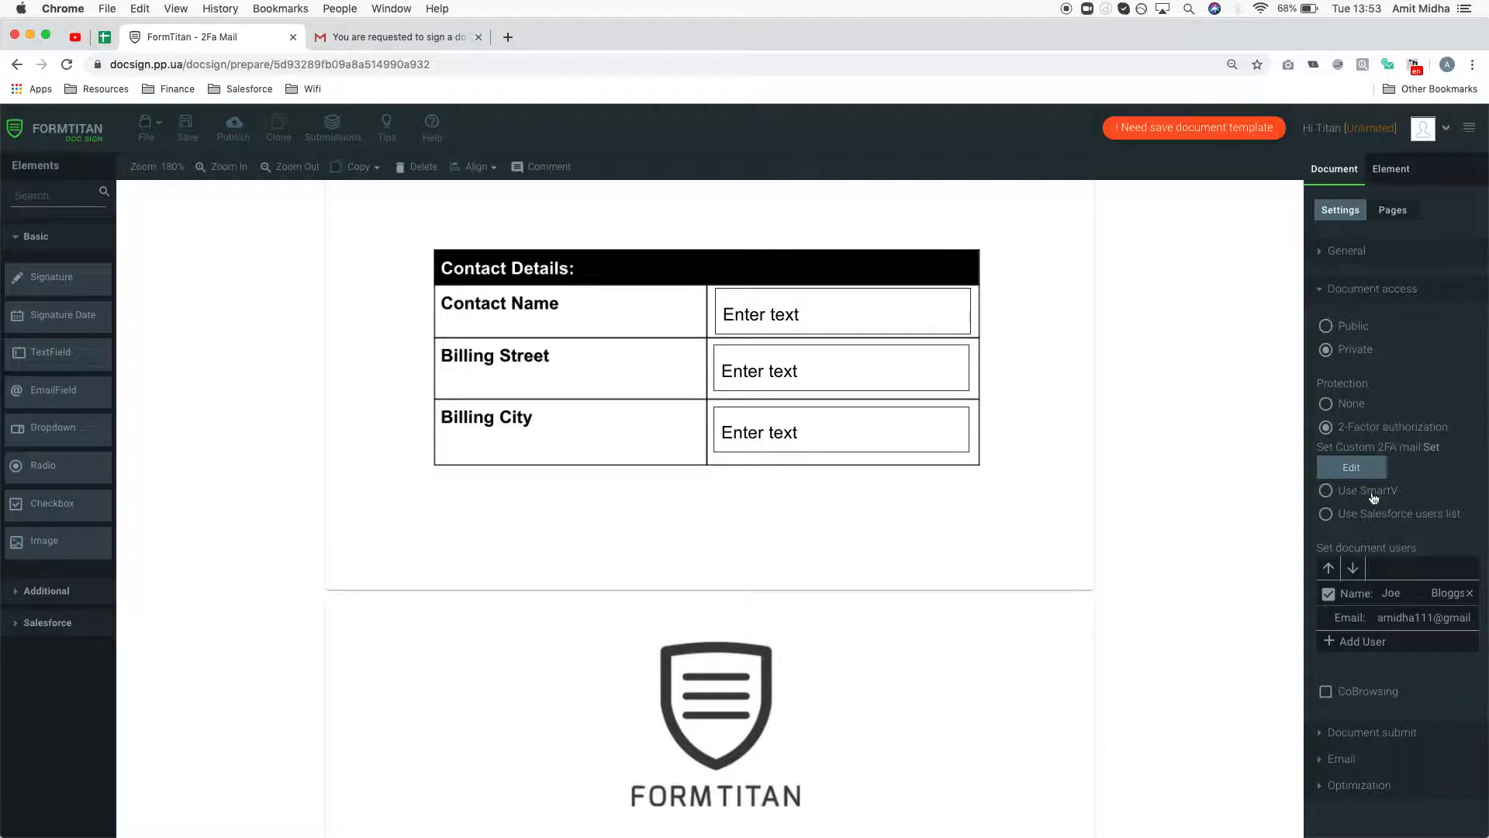
click(1332, 513)
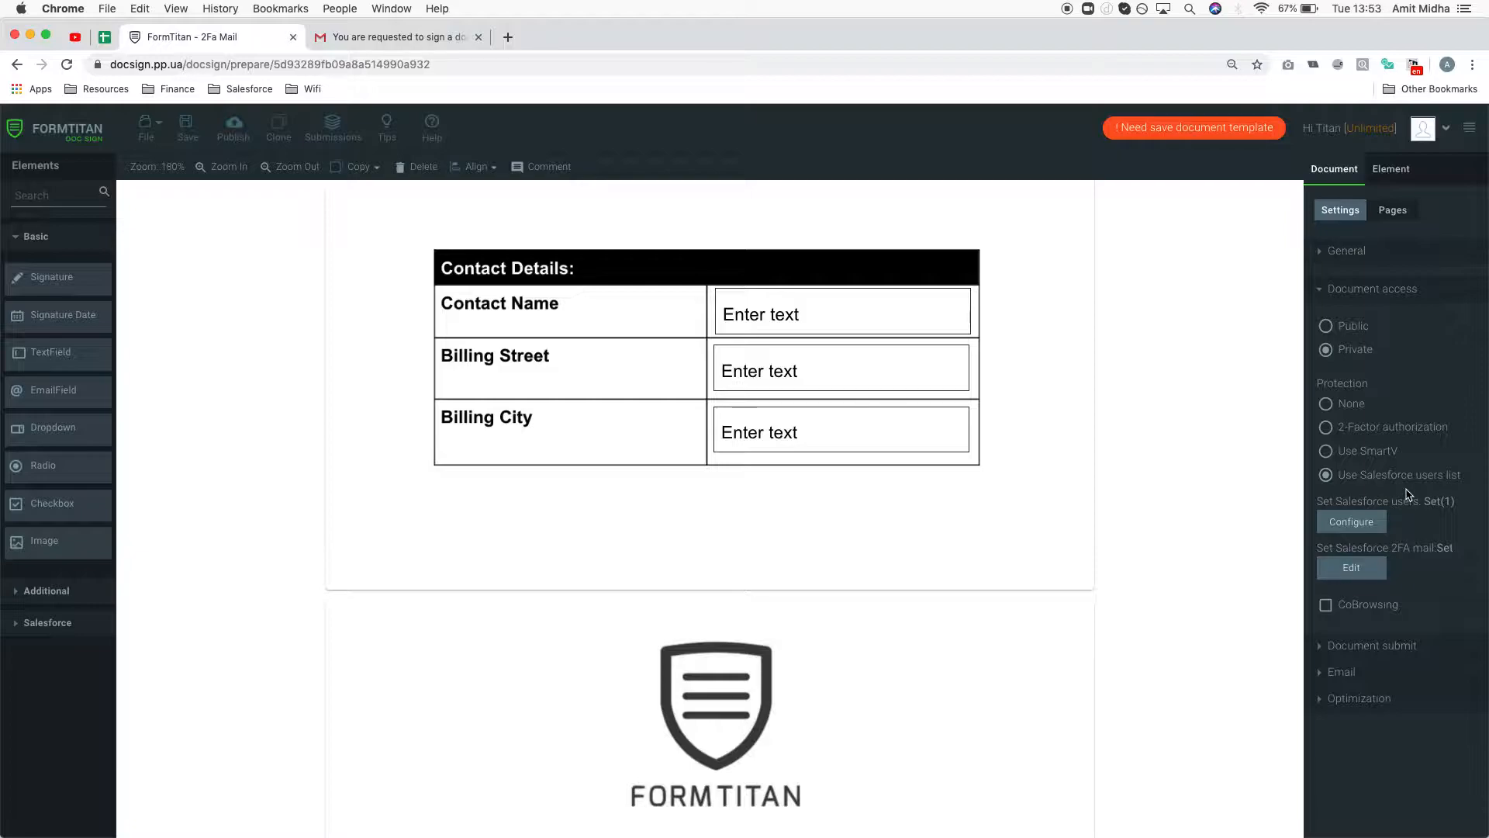
- Send the document to its Salesforce signer and acknowledge the Document Sent confirmation
click(233, 126)
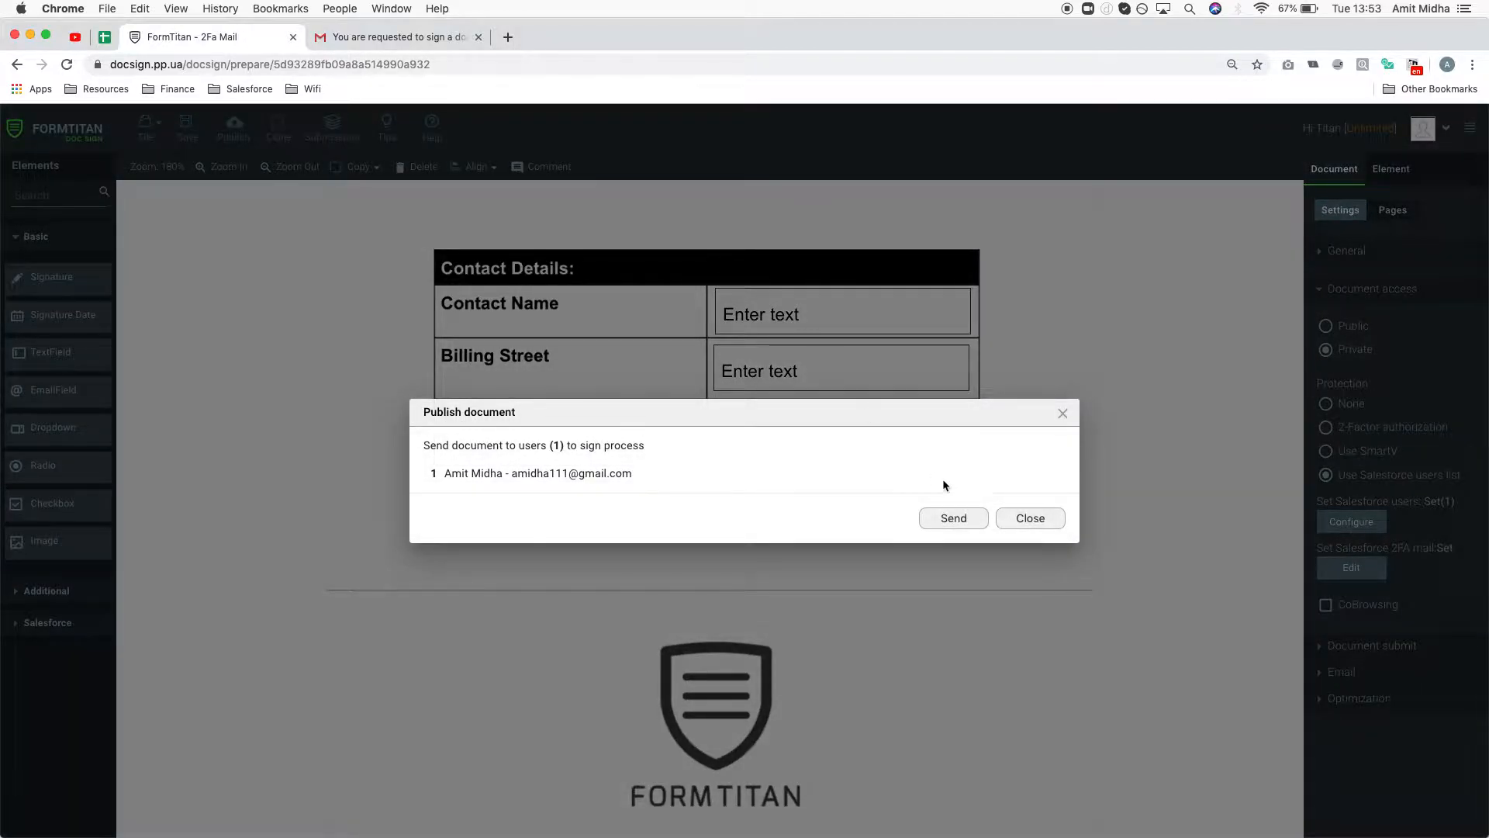
click(968, 519)
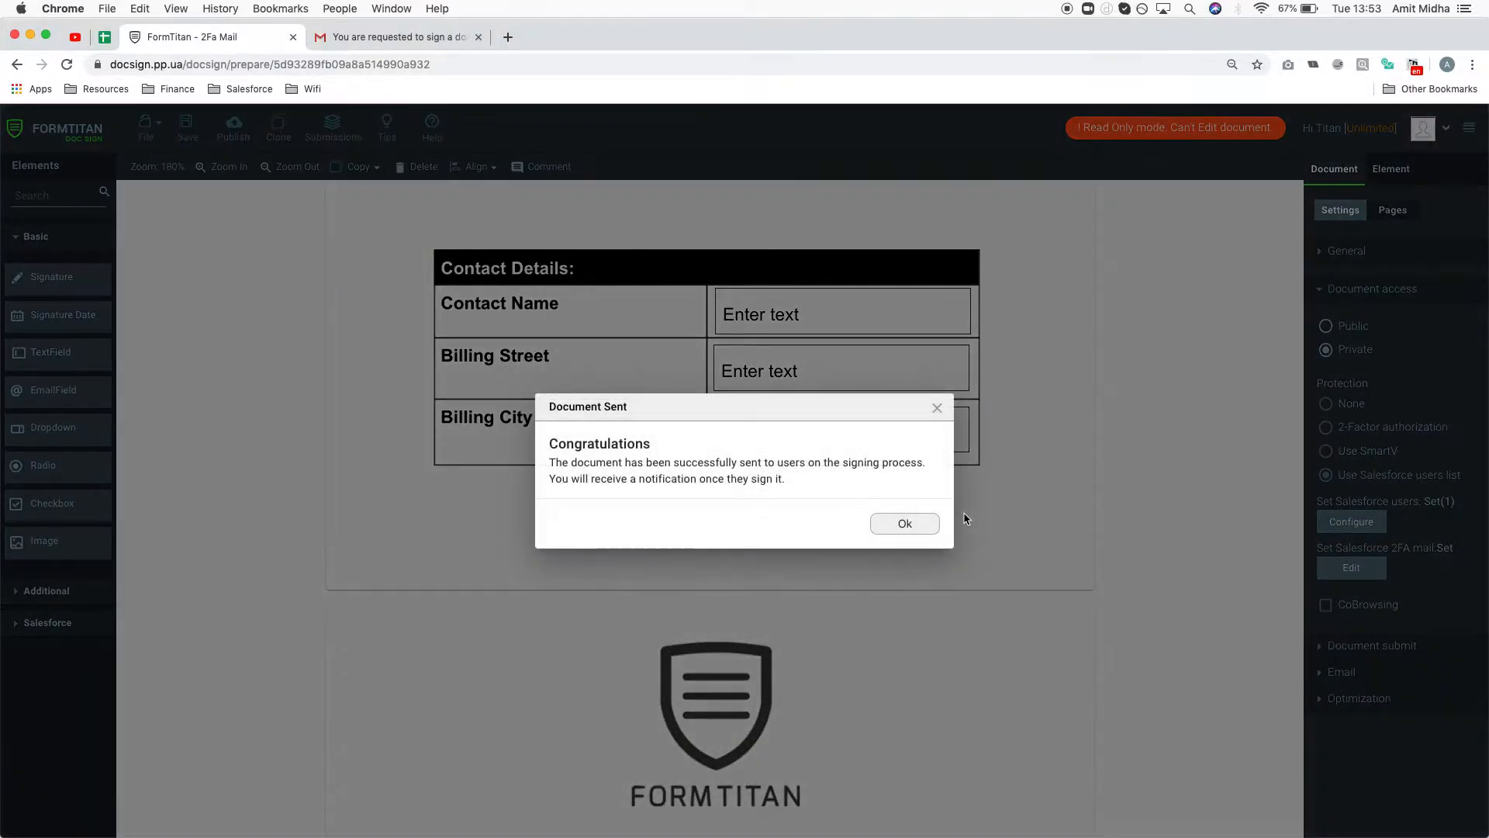
click(906, 523)
- Open the new sign-request email in Gmail and follow its signing link
click(383, 37)
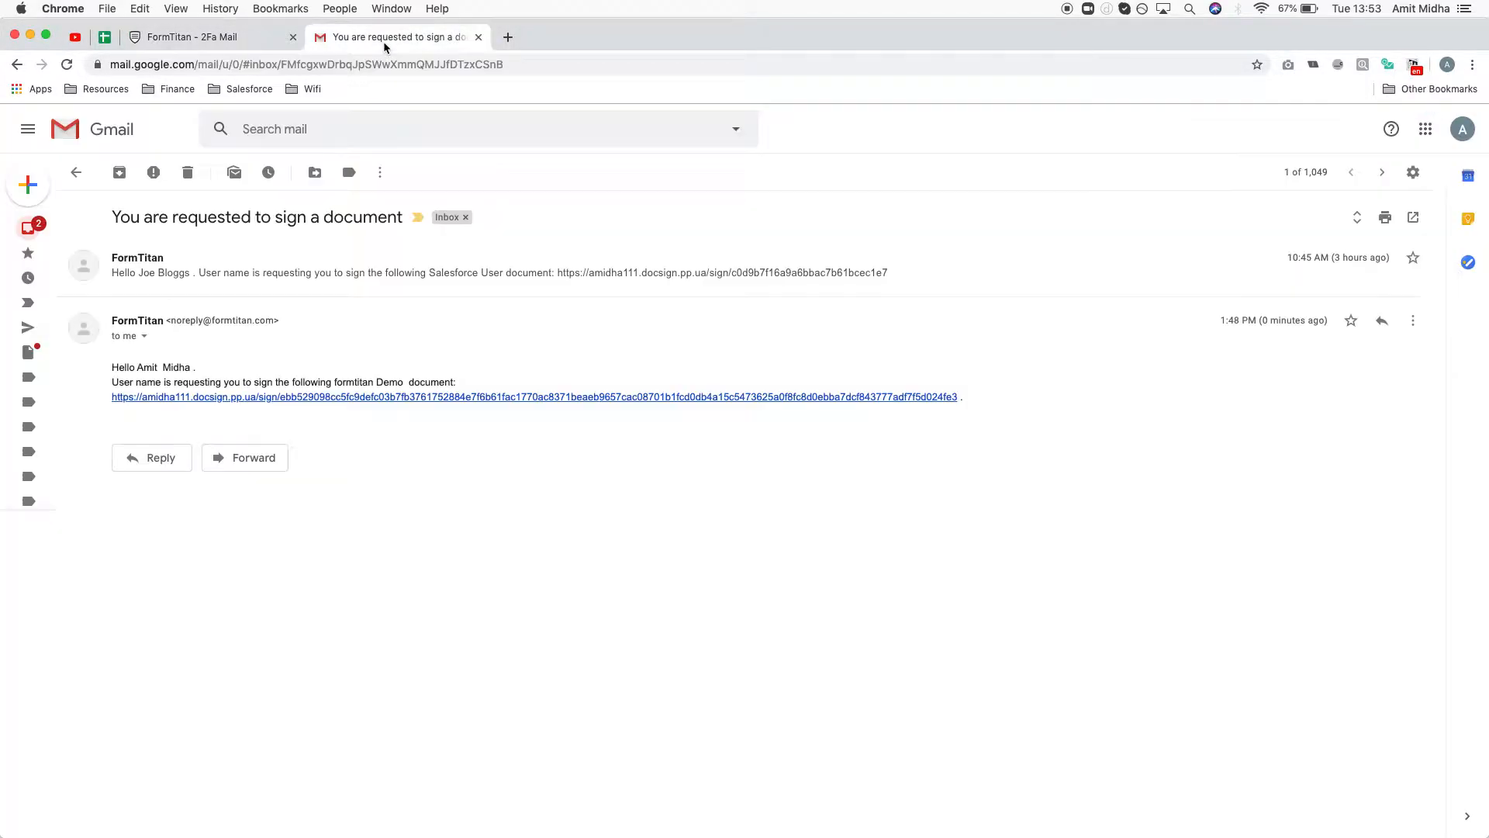
click(35, 227)
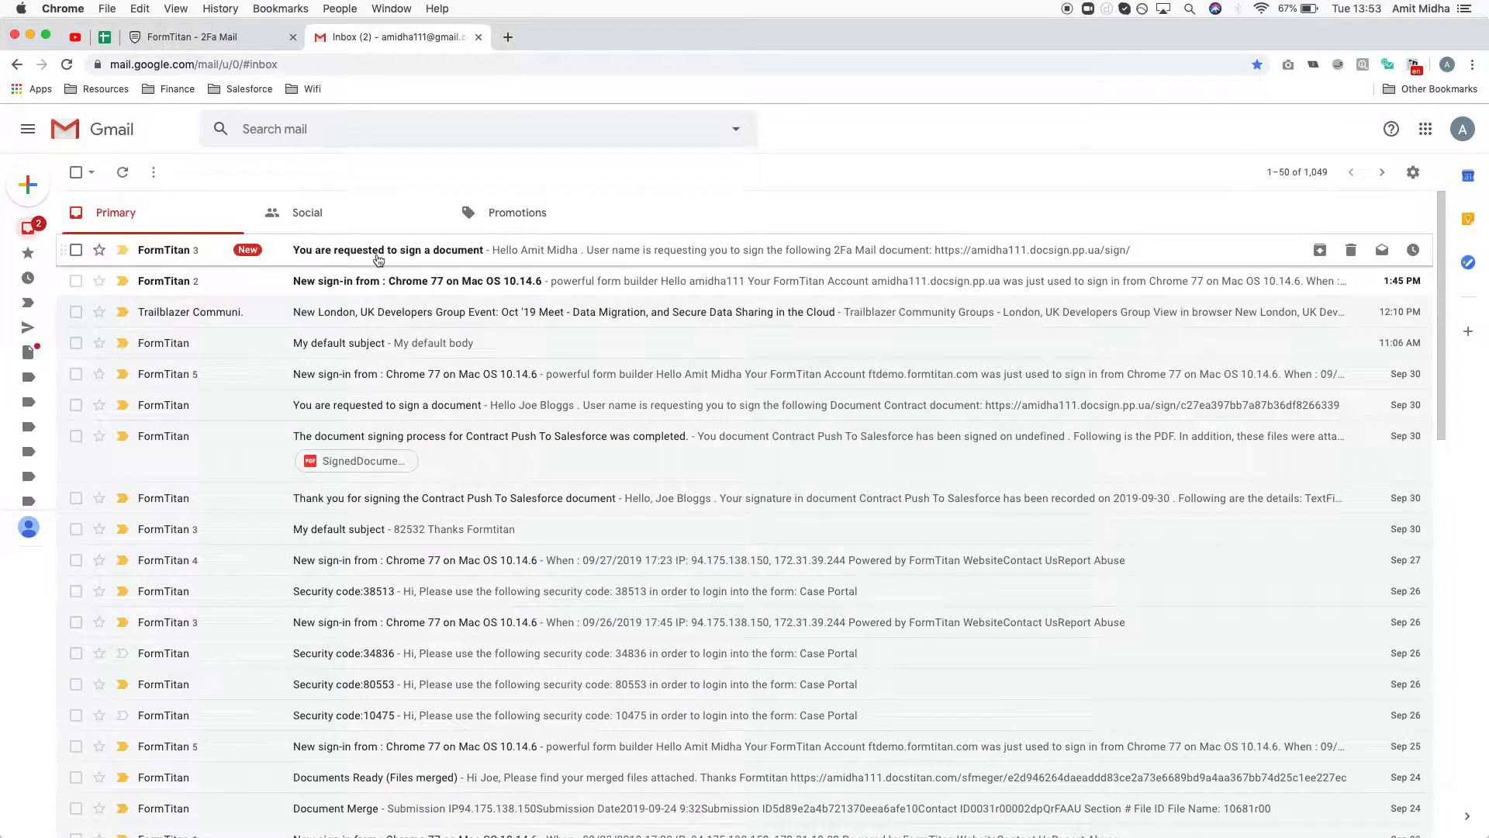
click(378, 251)
click(374, 462)
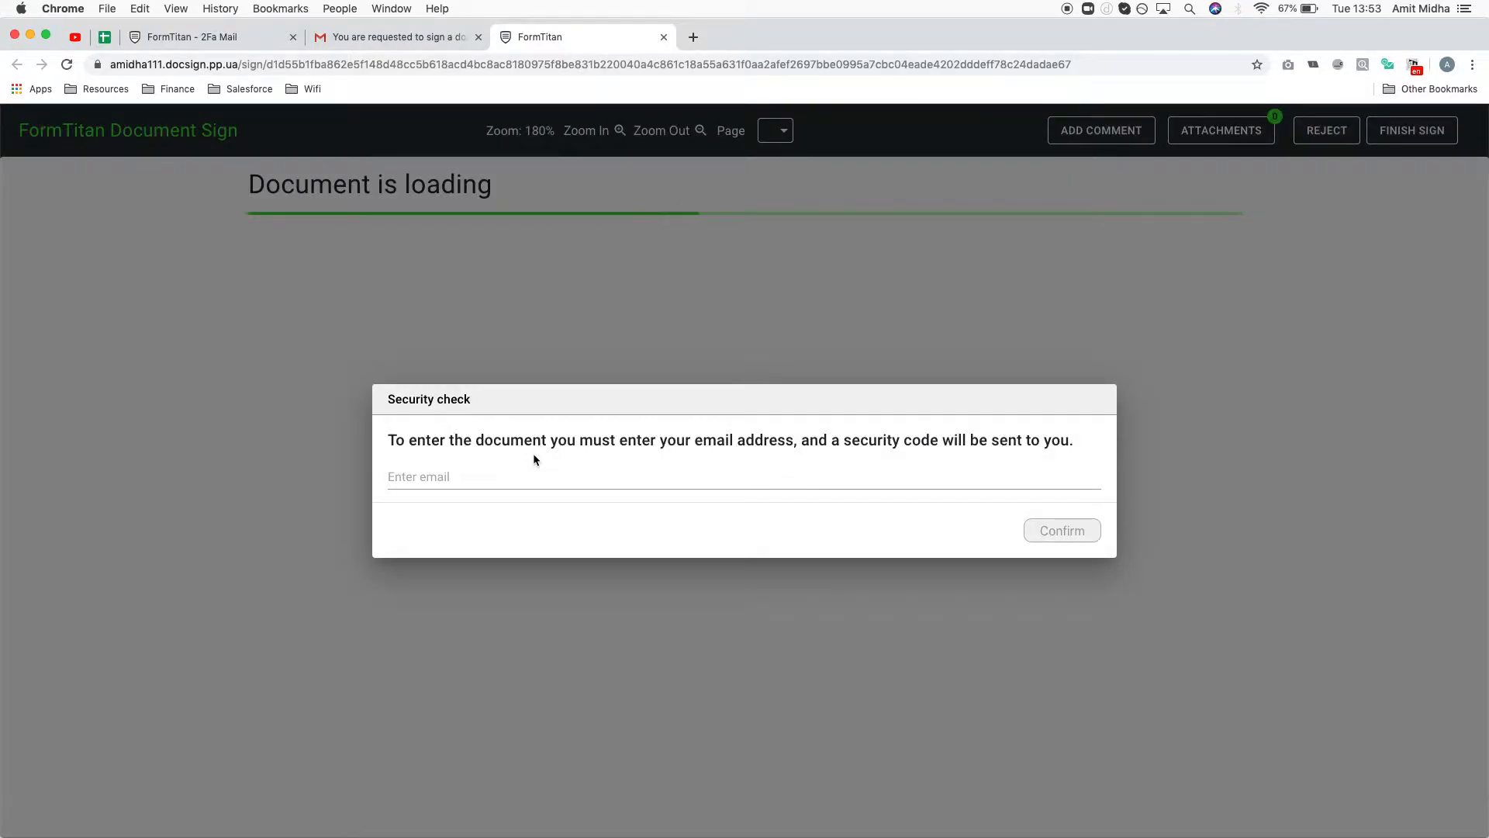
- Enter the signer's email address in the security check, confirm it, and go back to Gmail
click(535, 477)
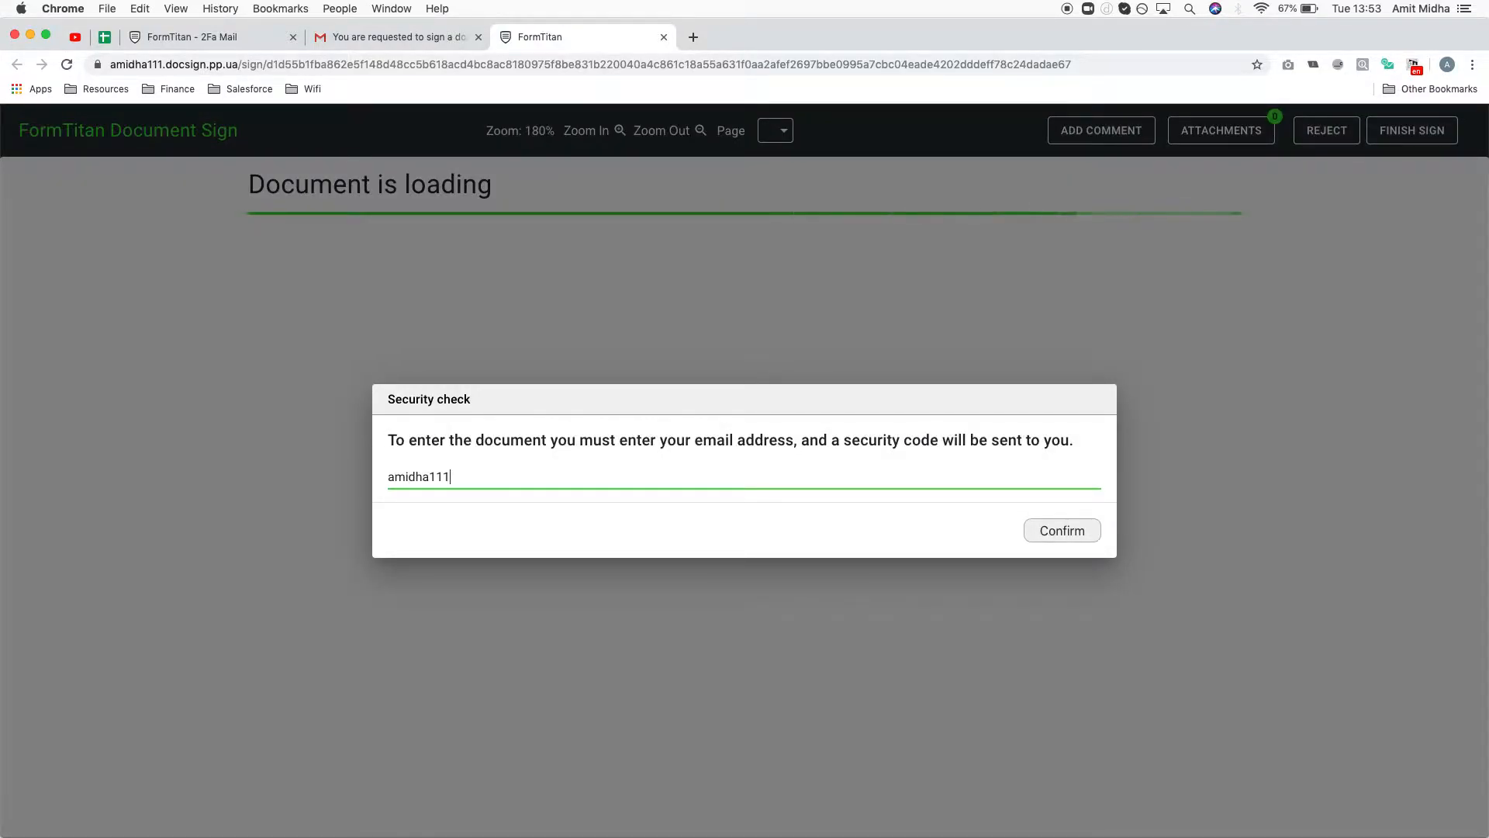
click(1050, 526)
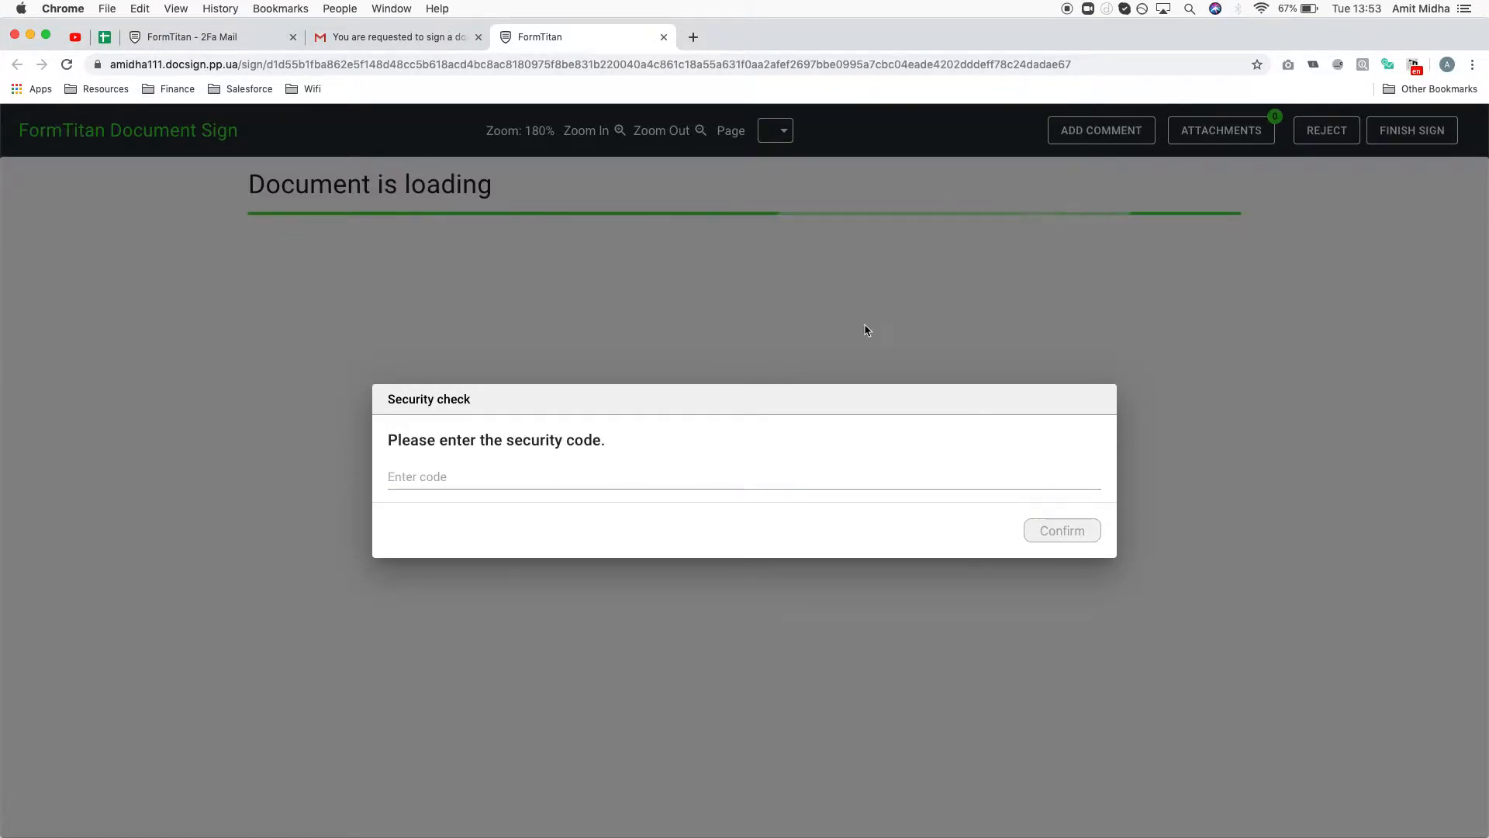
click(396, 37)
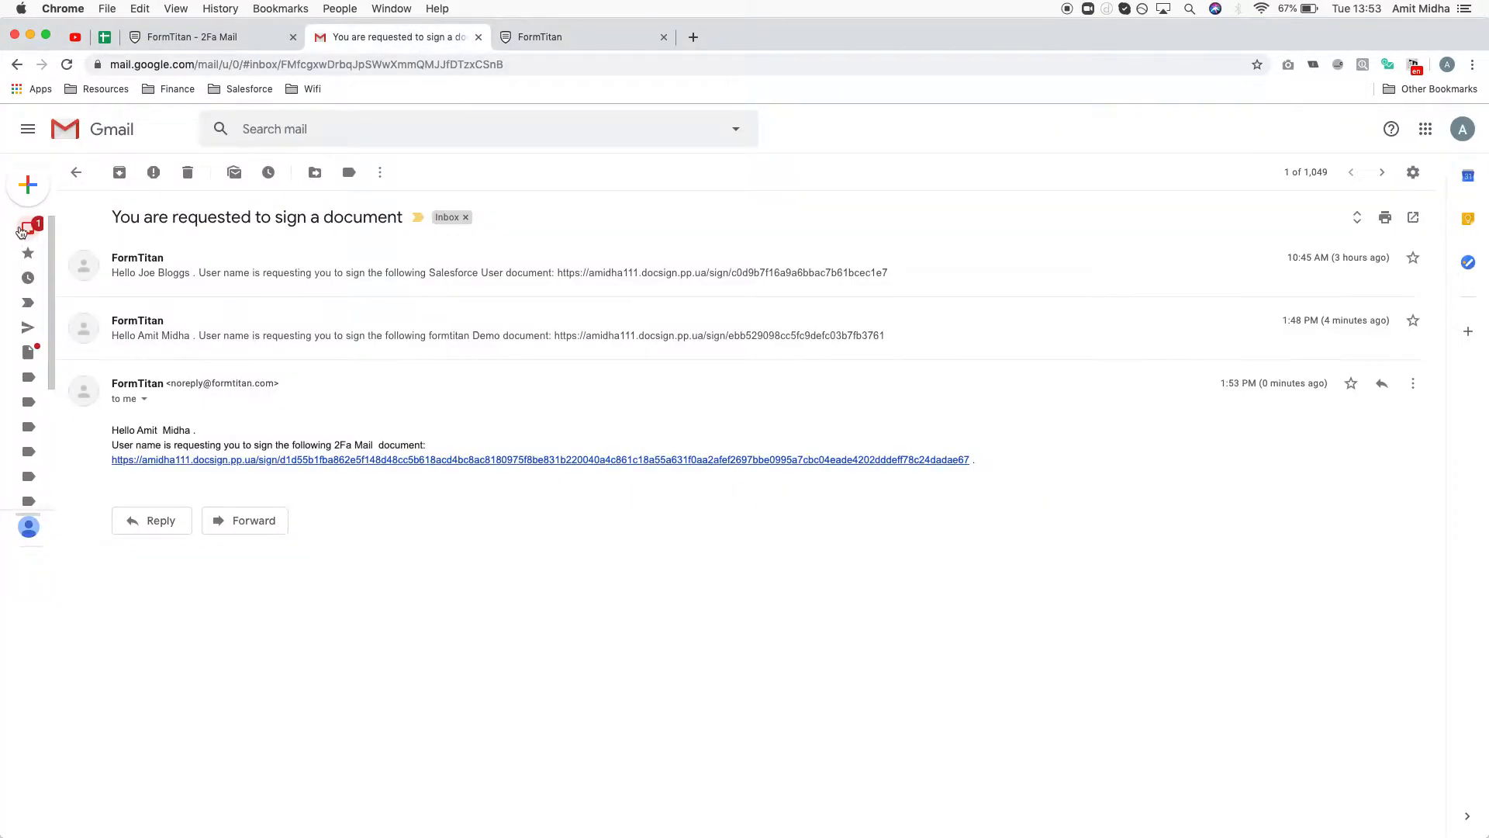
- Copy the code from Gmail's Security code email and focus the signing page's code field
click(22, 233)
click(417, 250)
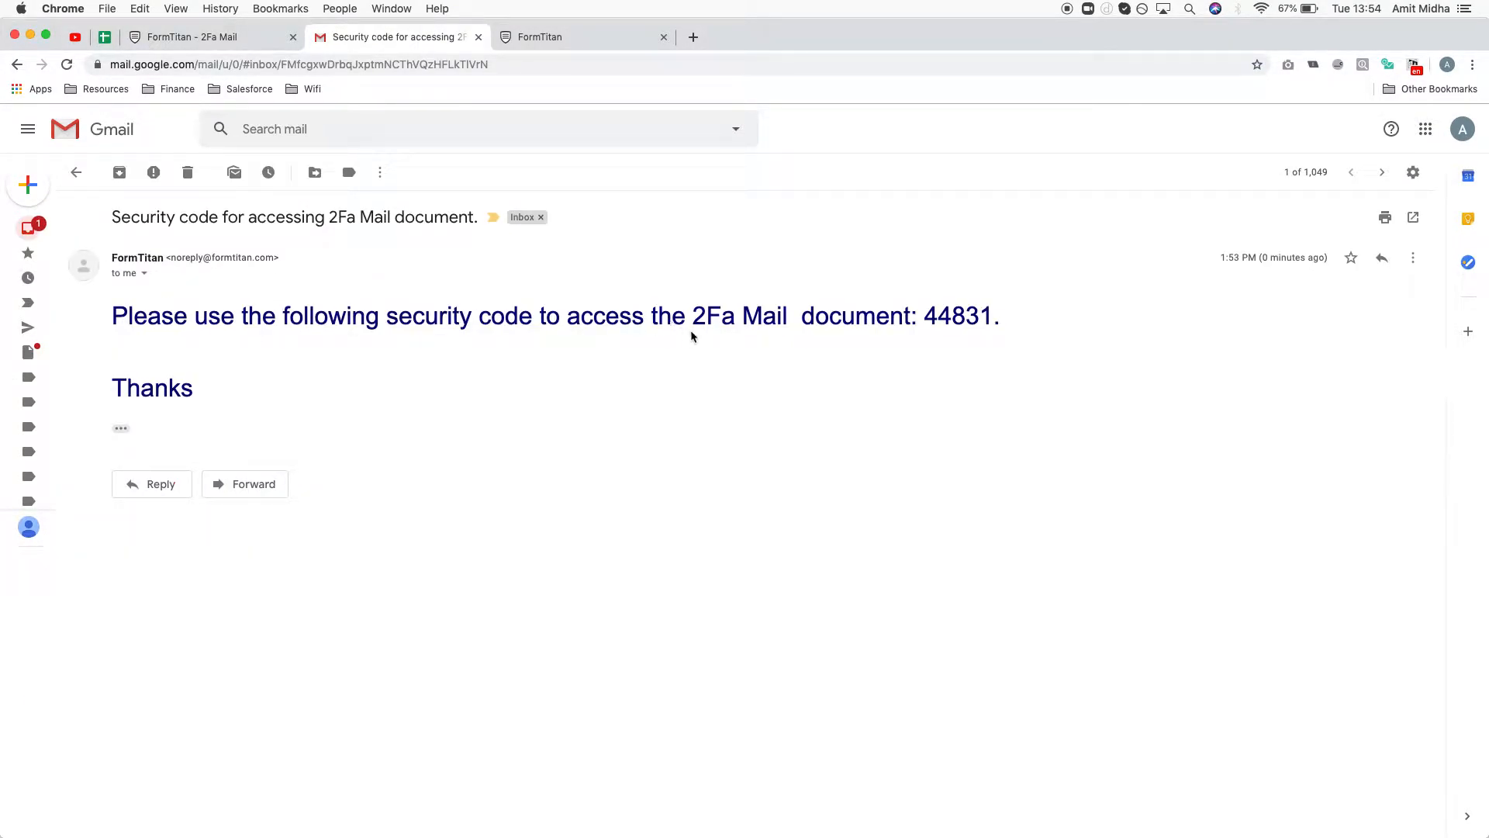
drag(995, 308, 926, 311)
key(super+c)
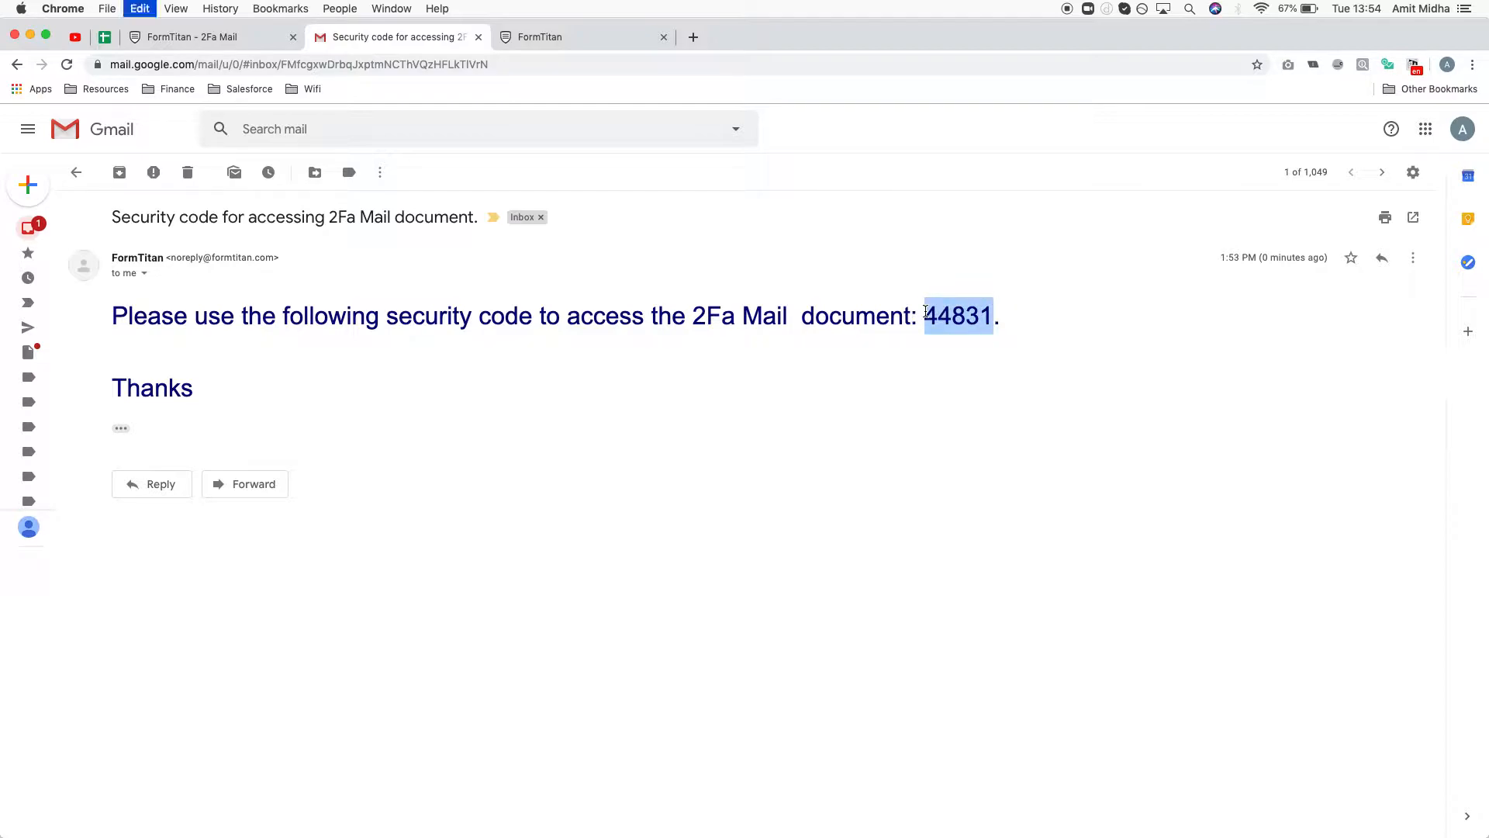
click(558, 43)
click(666, 475)
- Paste and confirm the security code, scroll through the three-page document, then return to the editor
key(super+v)
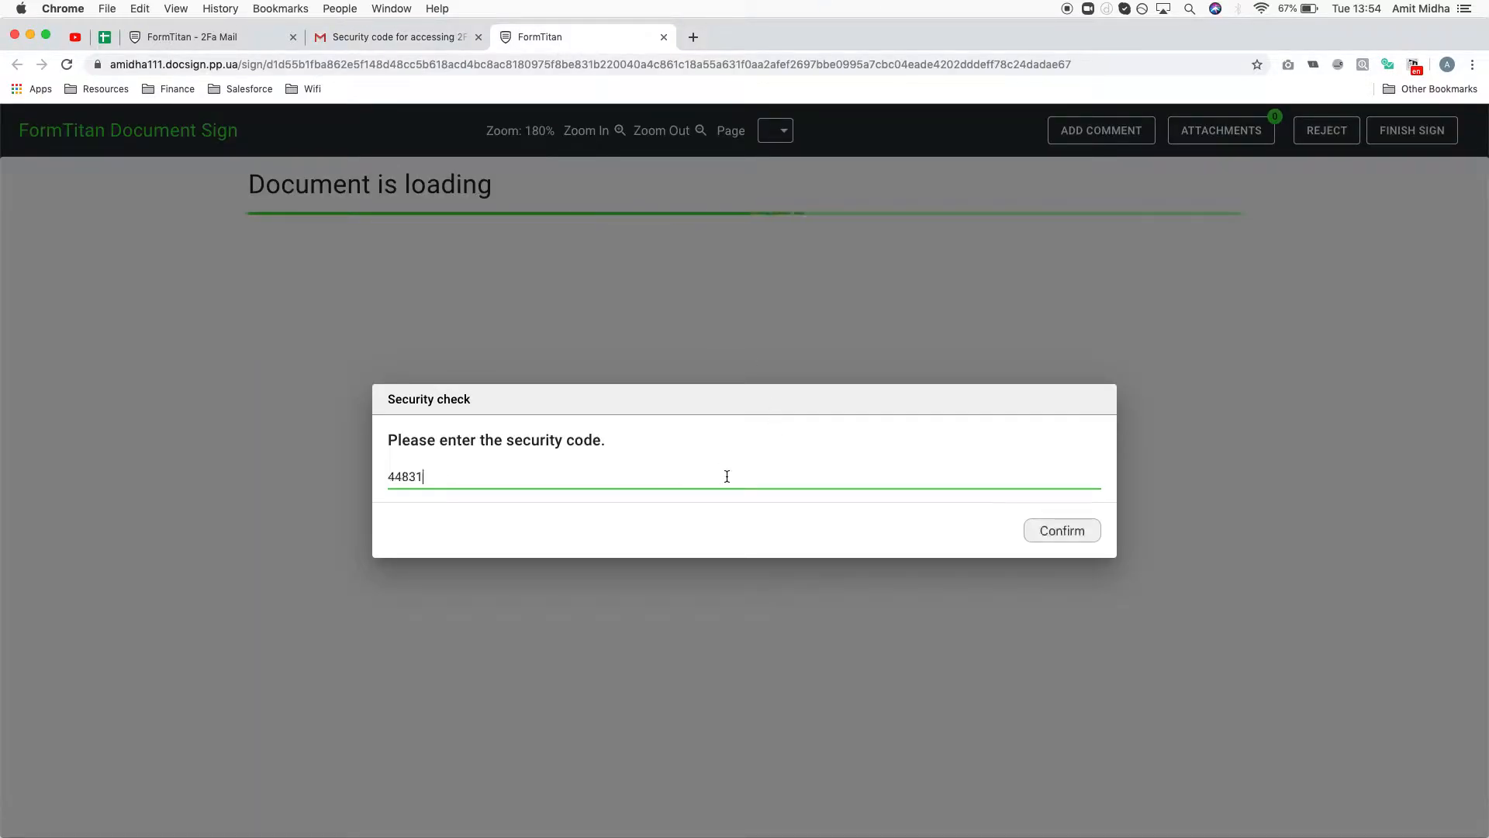
click(1094, 532)
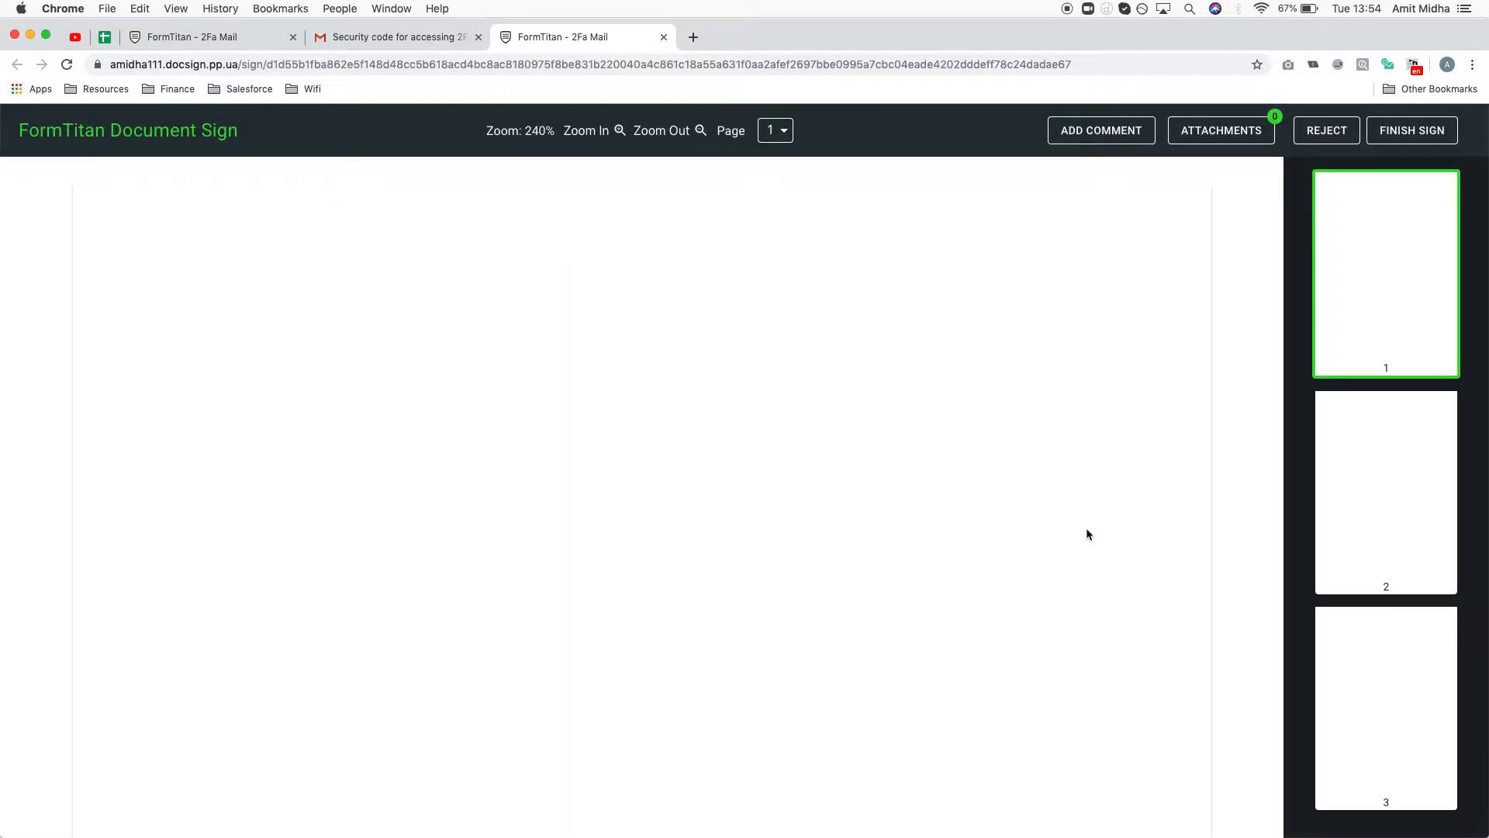
scroll(1087, 534, down, 15)
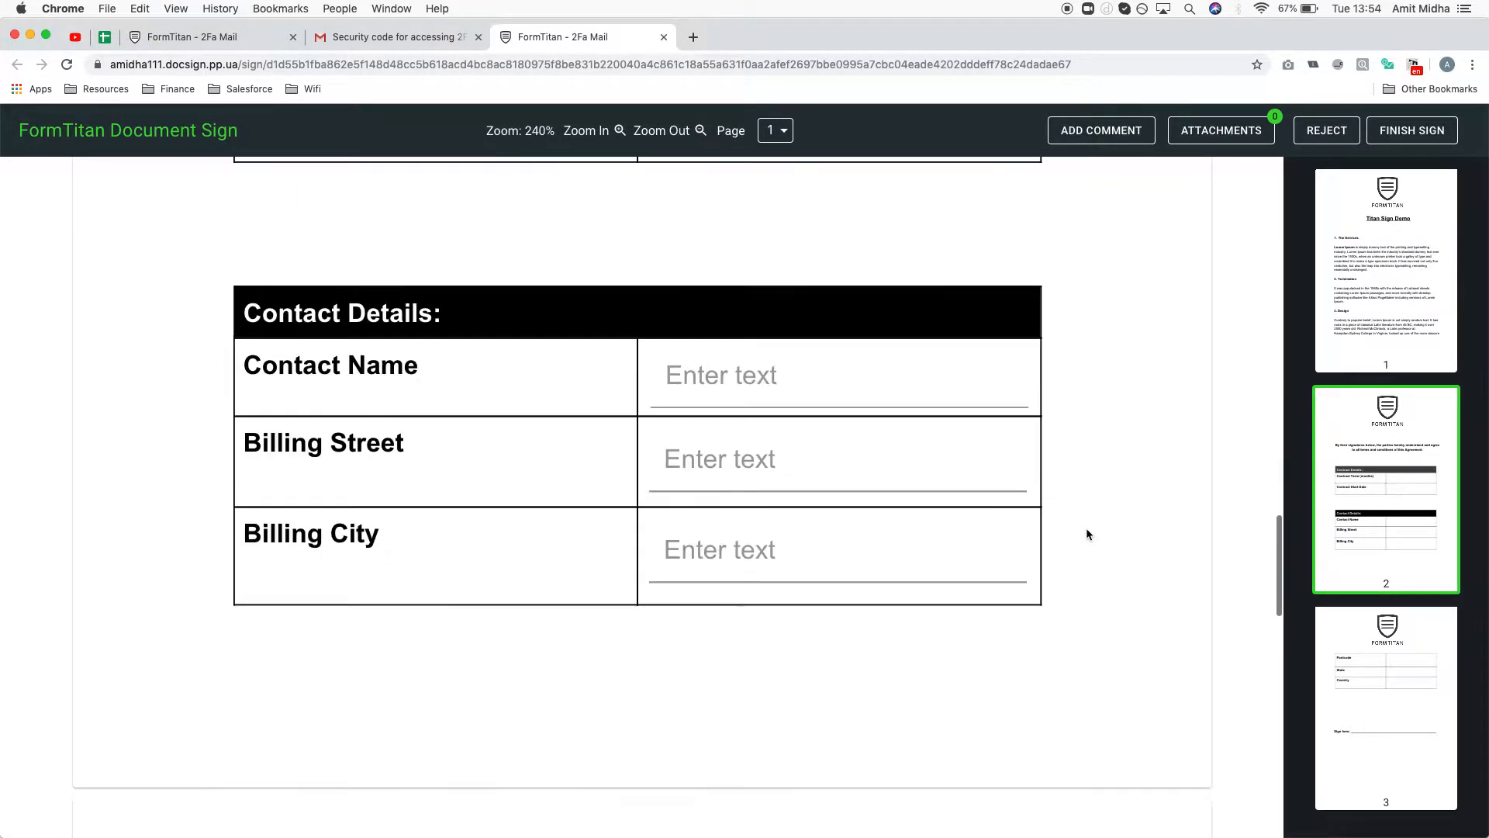
scroll(1086, 534, down, 3)
click(215, 40)
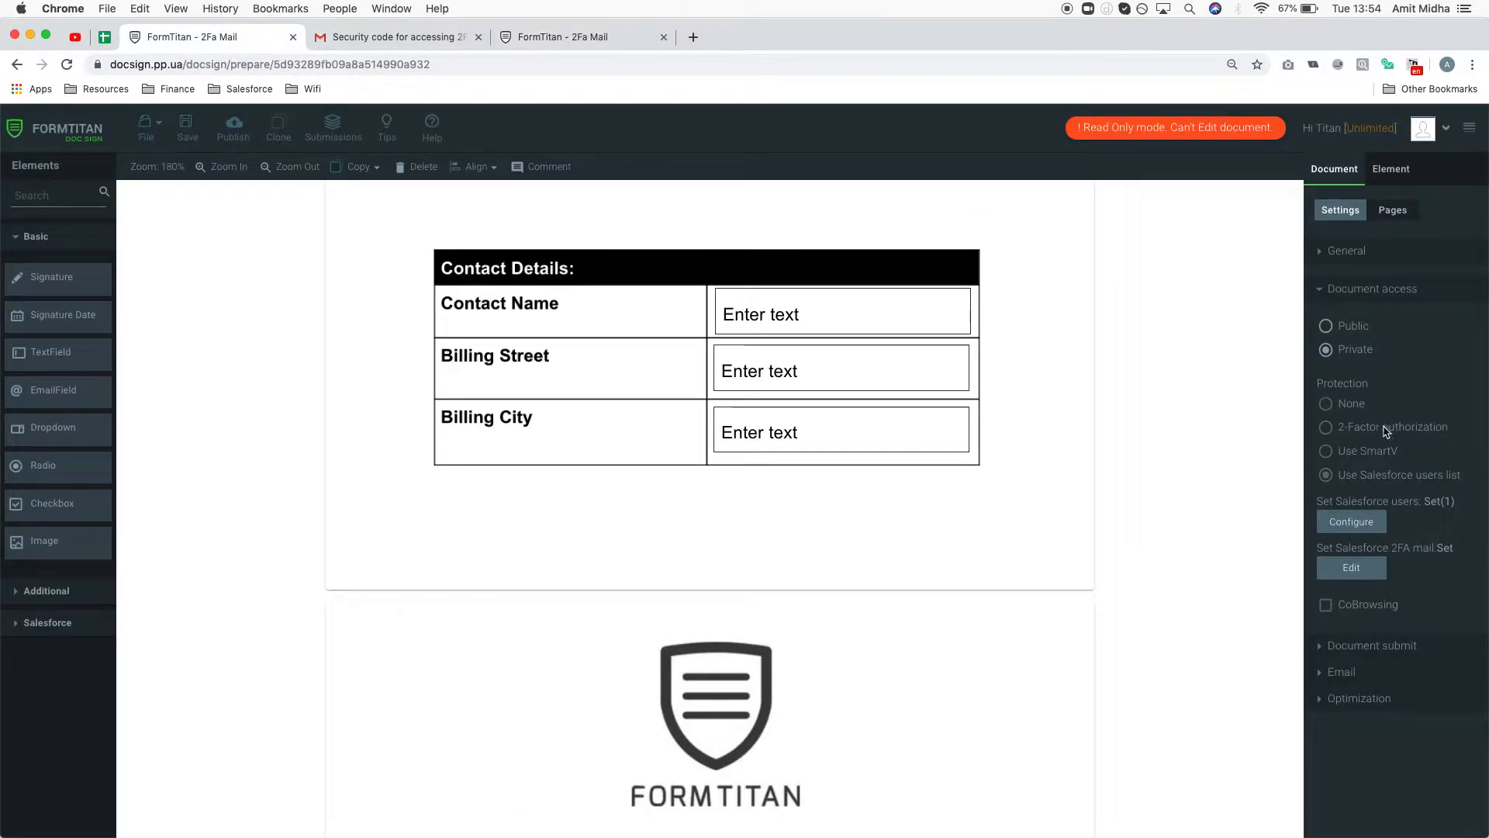
- Open the custom 2FA email editor, turn off HTML mode, and remove an extra Secret Code placeholder
click(1382, 481)
click(1374, 570)
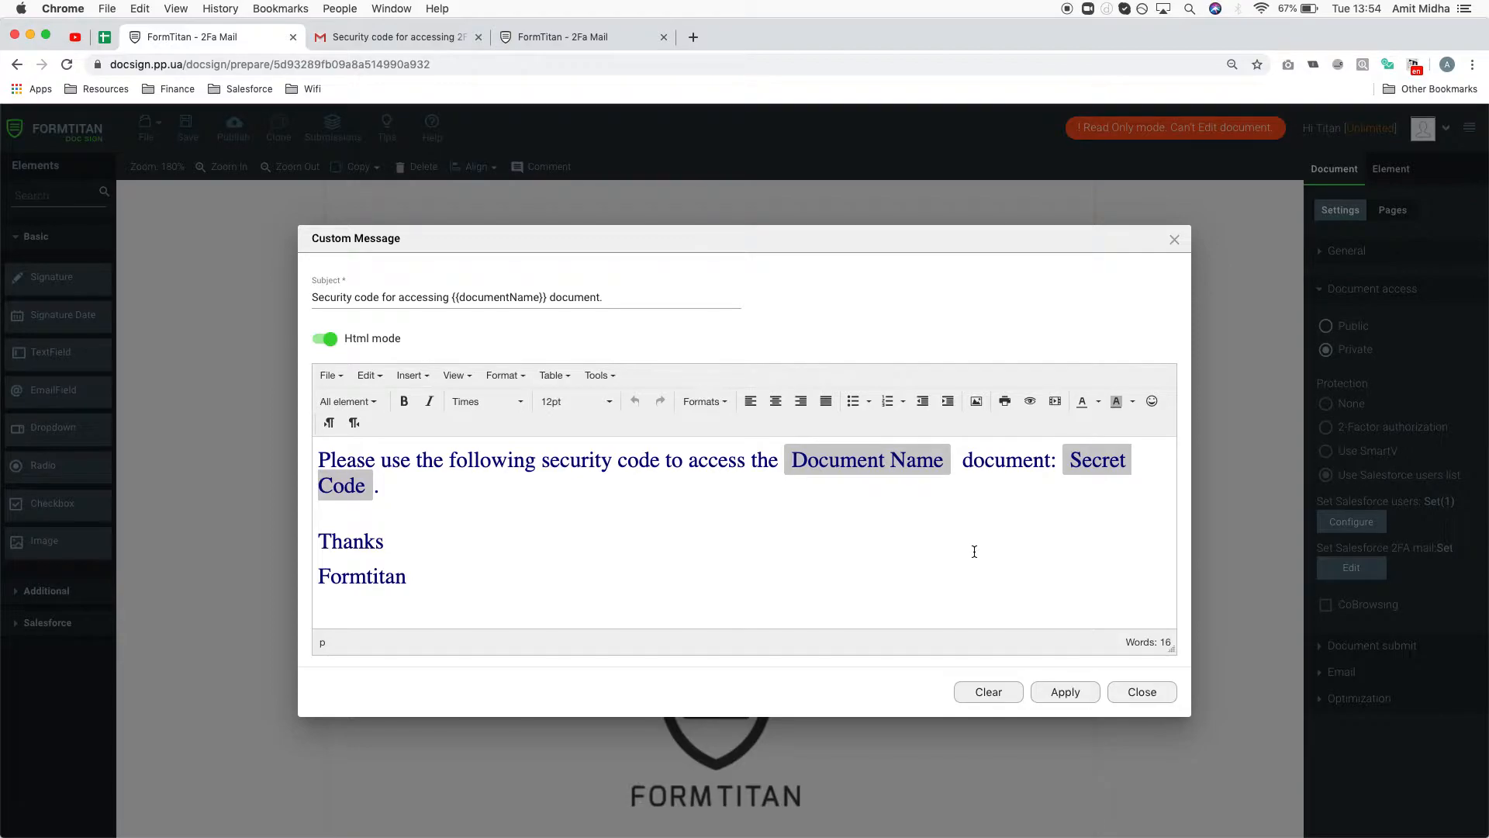
click(326, 339)
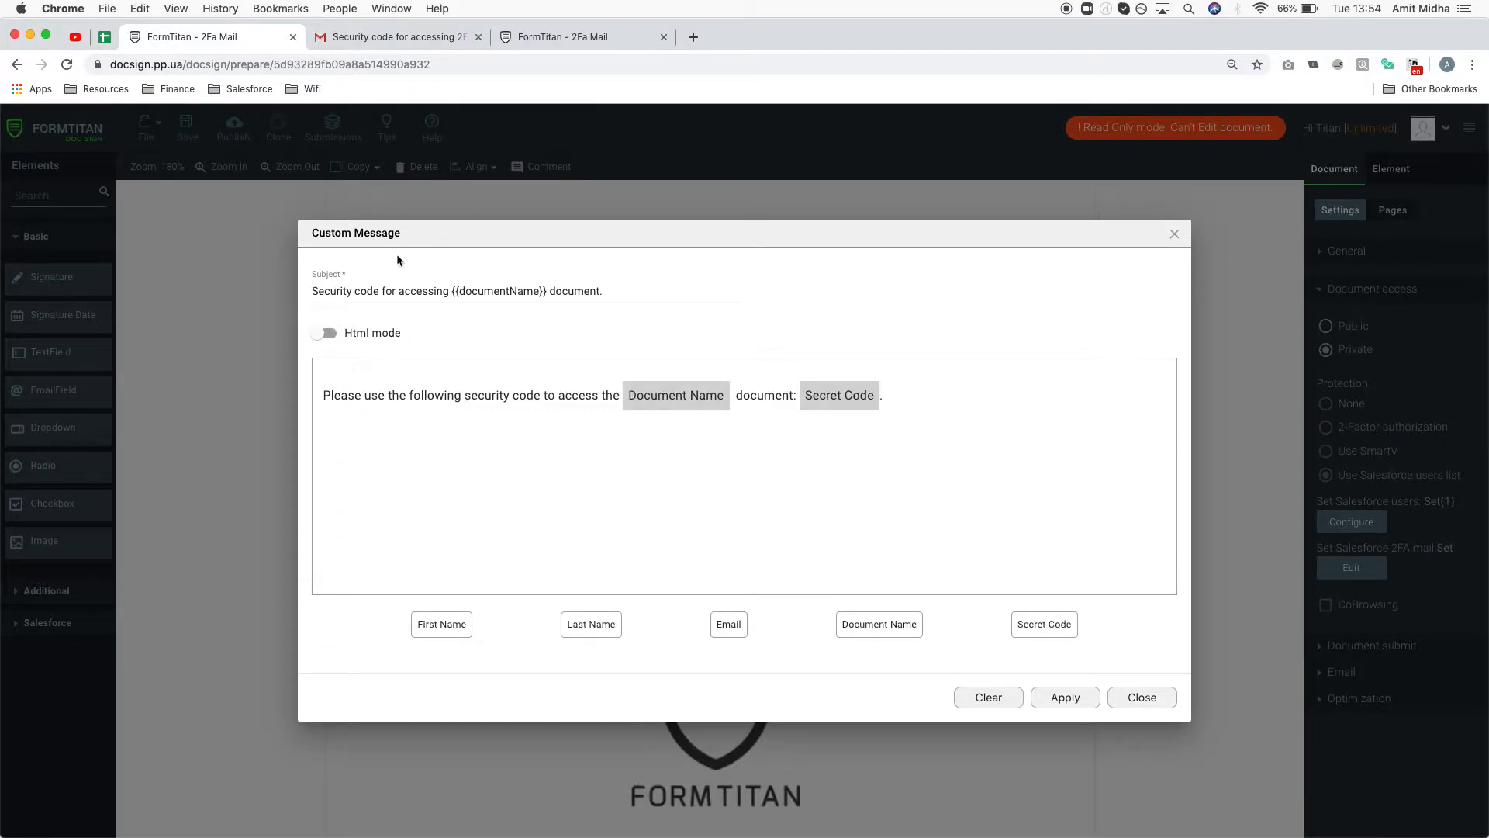
click(1017, 625)
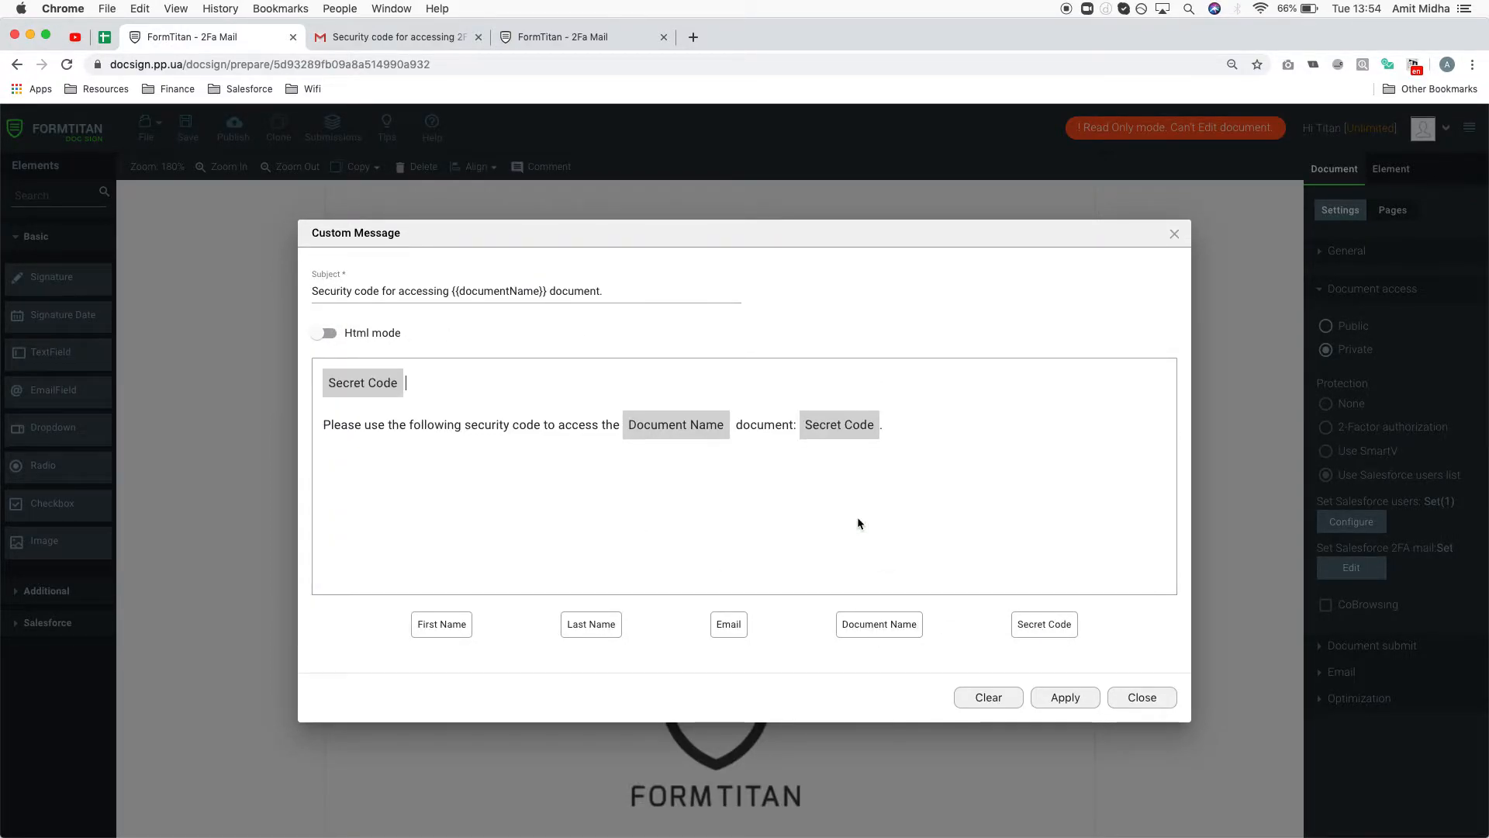
drag(408, 382, 298, 360)
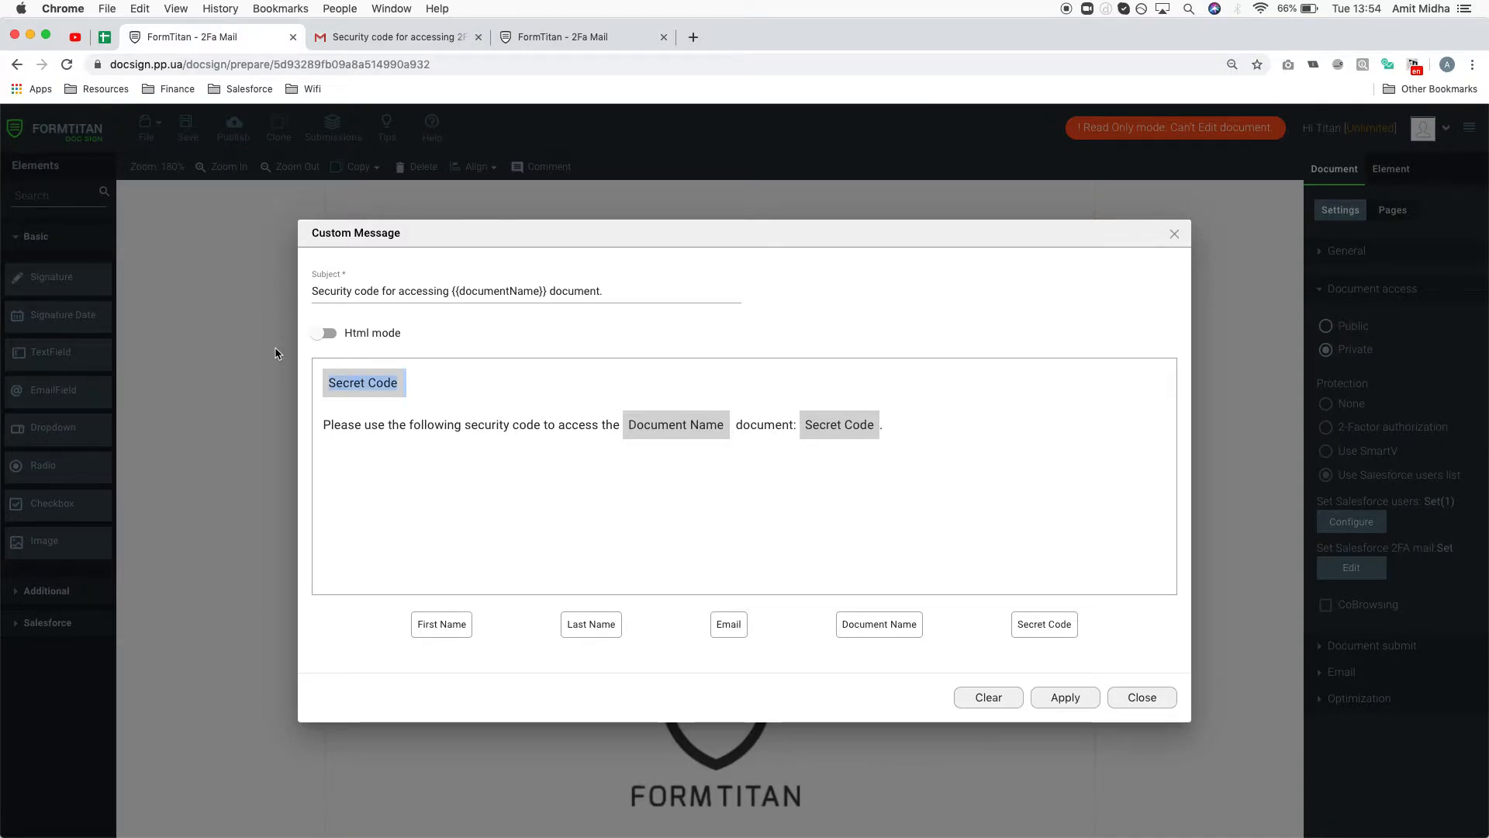
key(BackSpace)
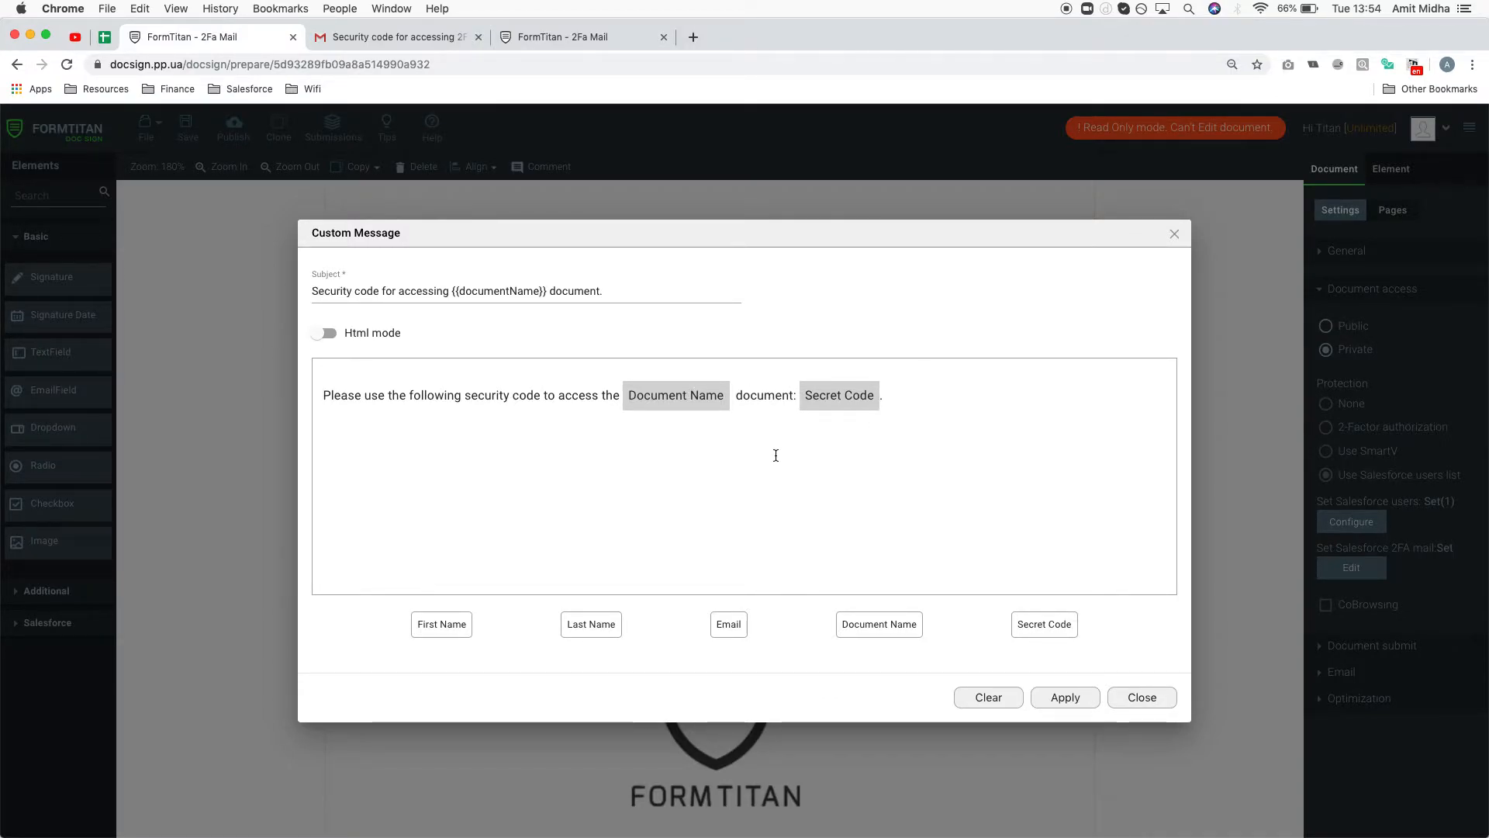
- Insert First Name and Email placeholders before the message text, then delete them again
drag(424, 634, 398, 492)
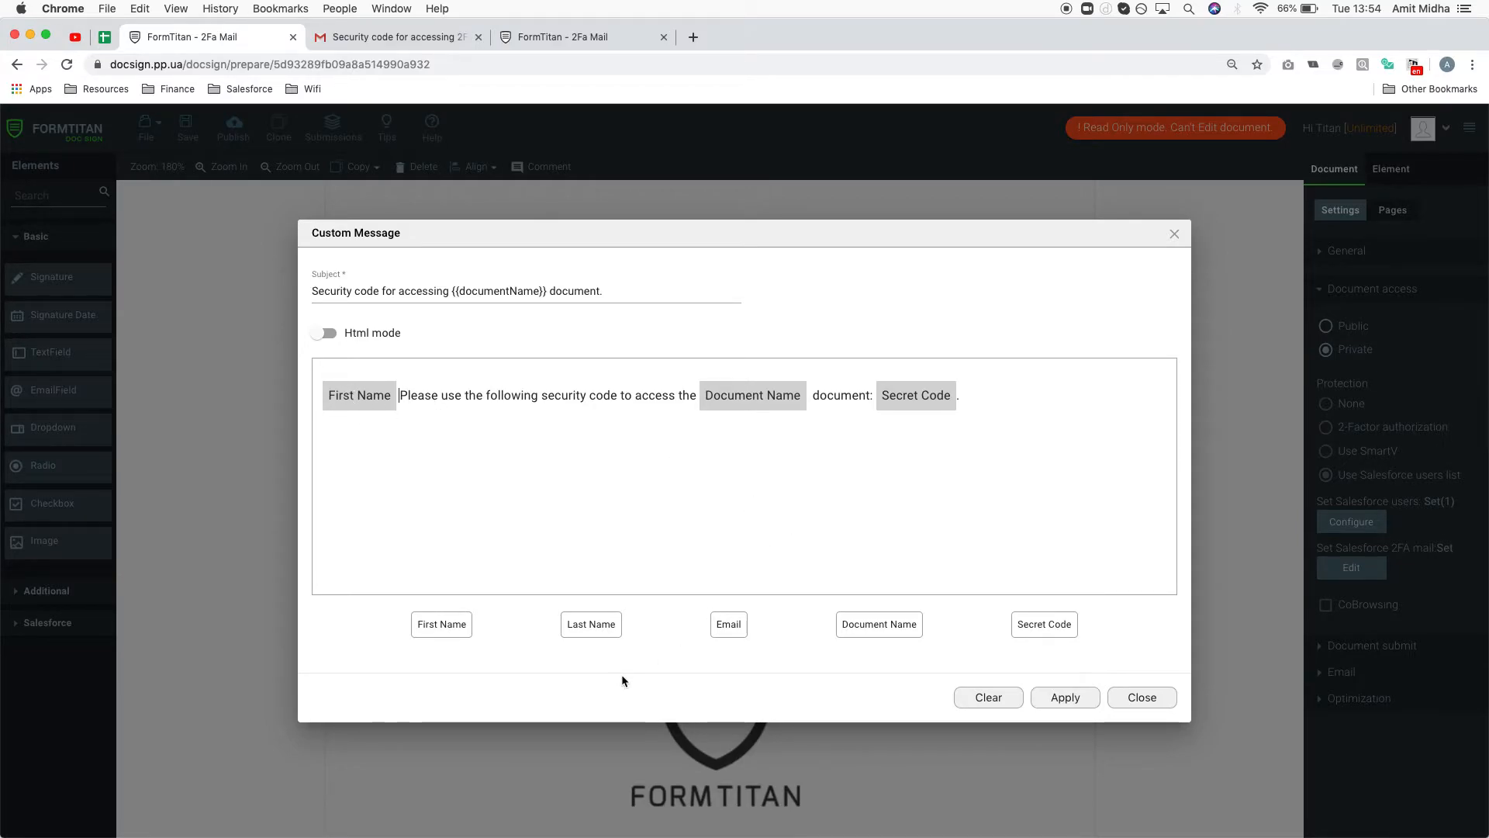
drag(729, 633, 584, 491)
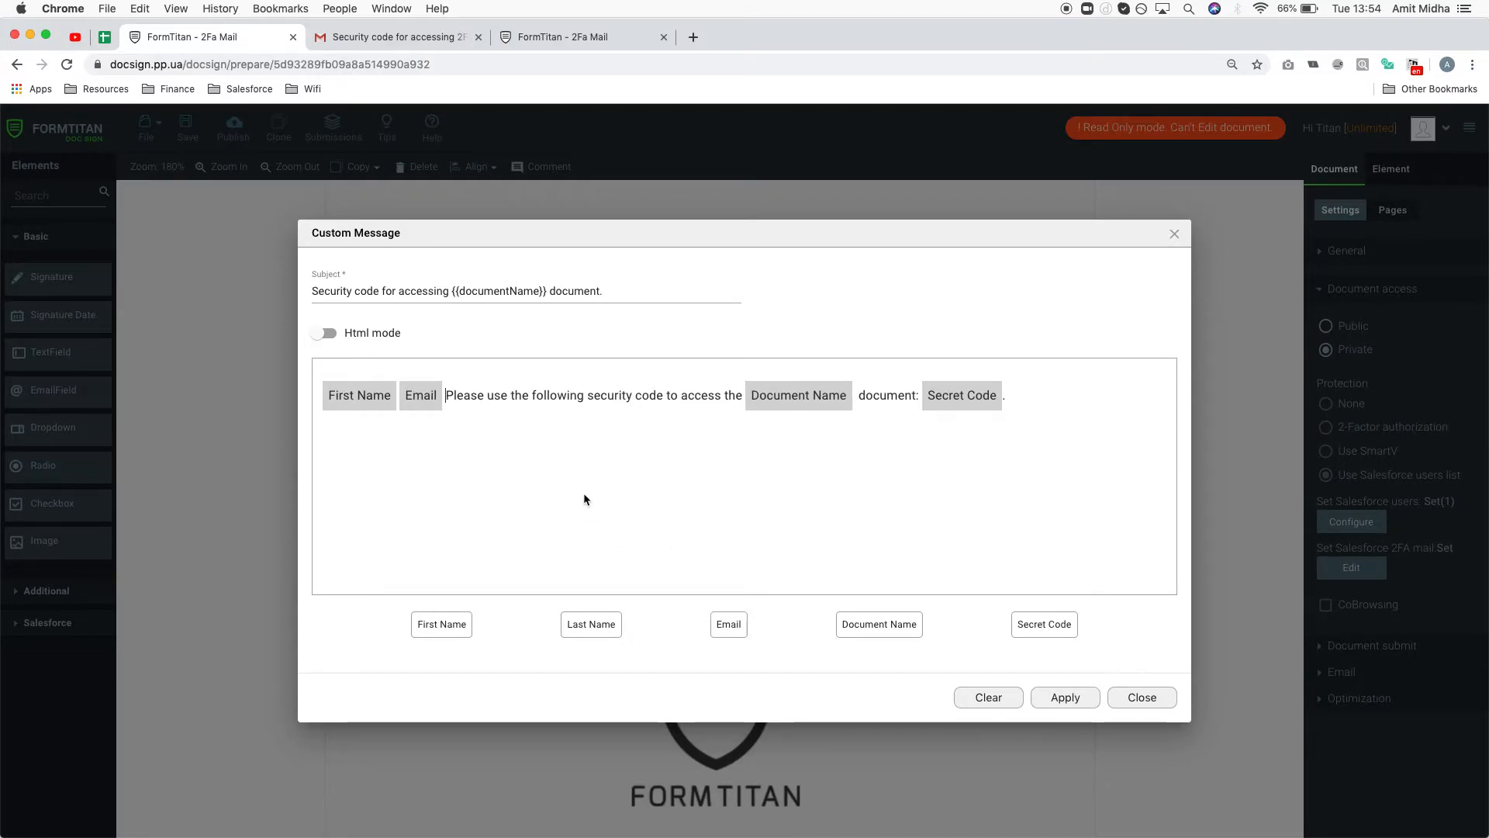
drag(440, 387, 227, 372)
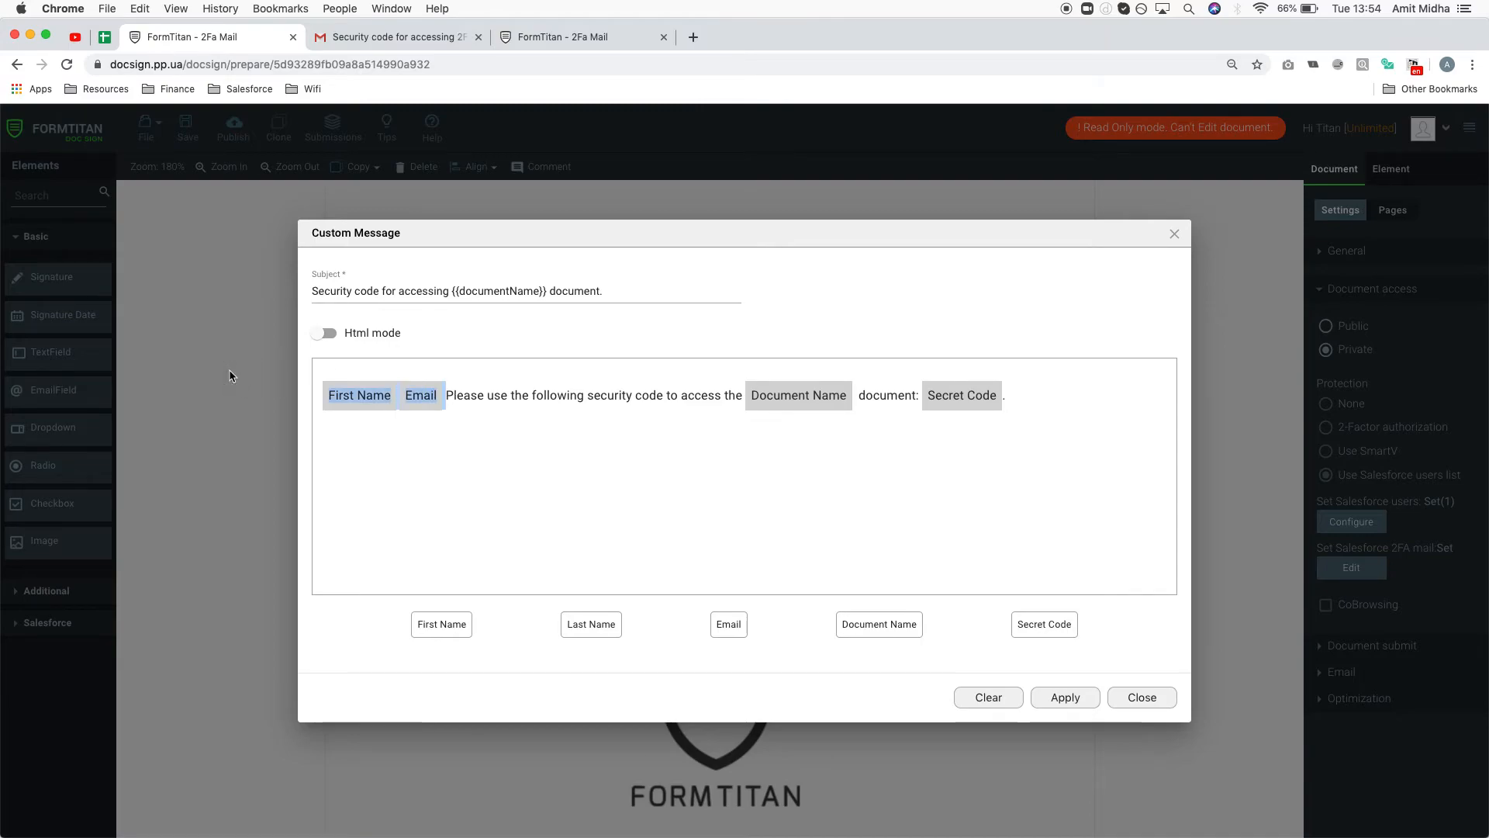
key(BackSpace)
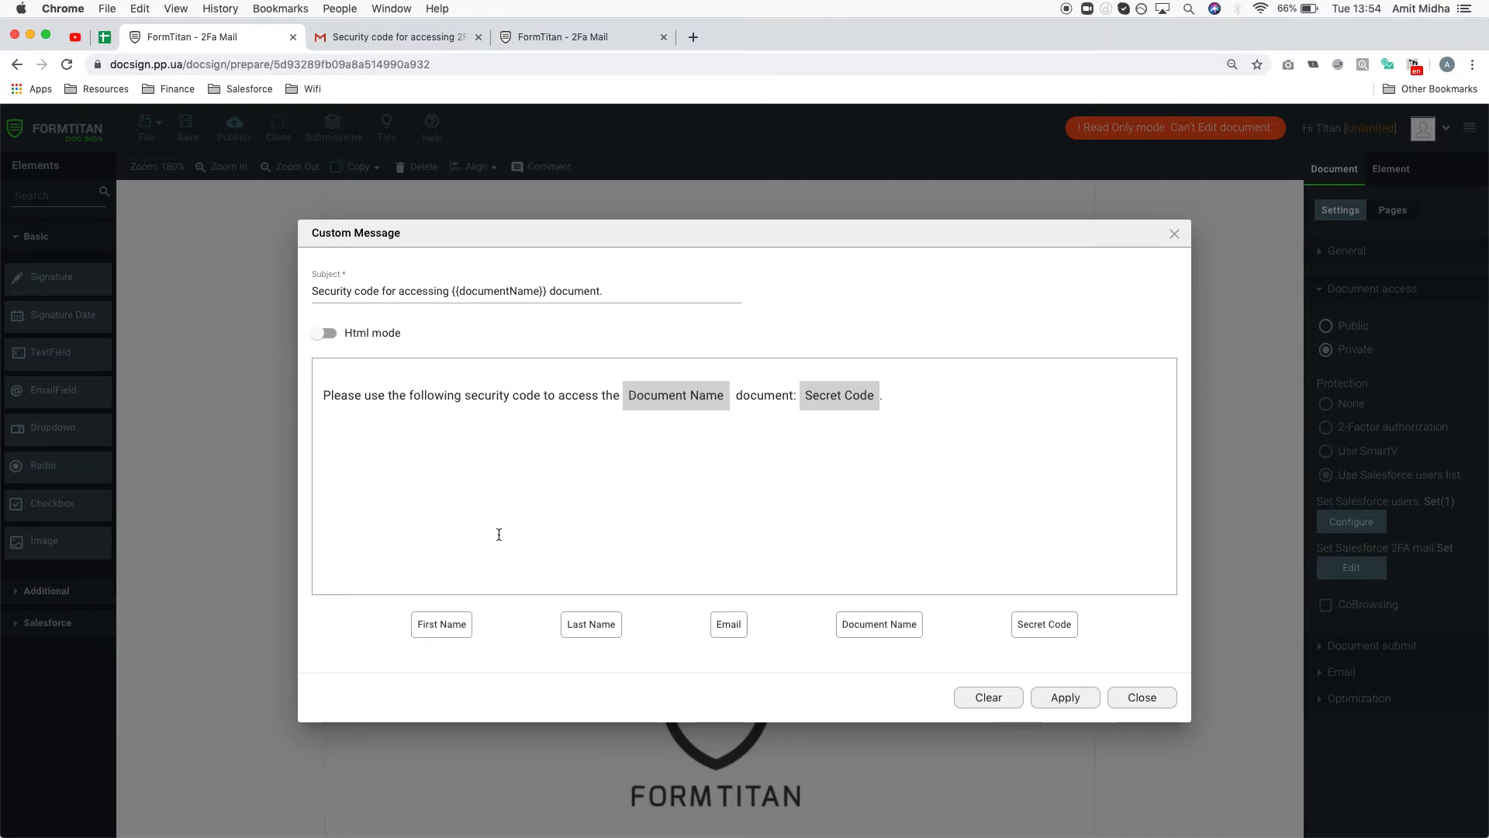